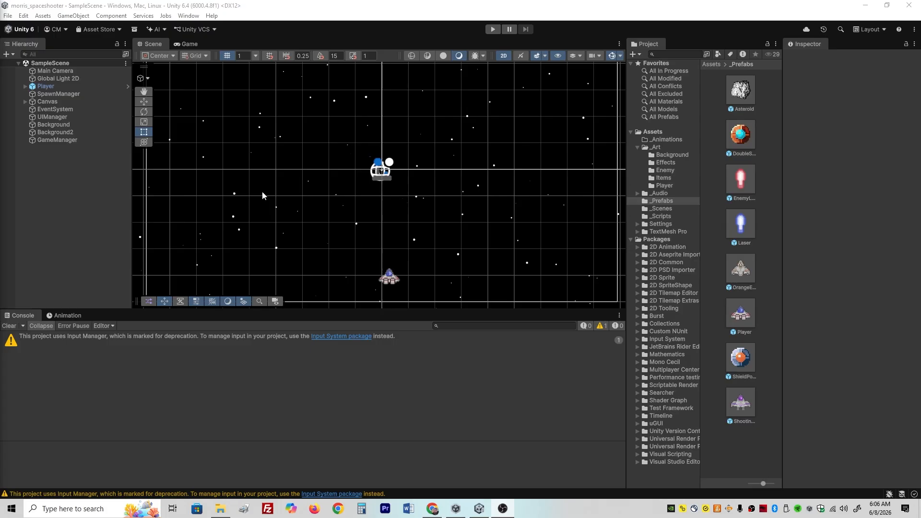
# - Add a Particle System effect as a child of the Player object
pyautogui.click(60, 88)
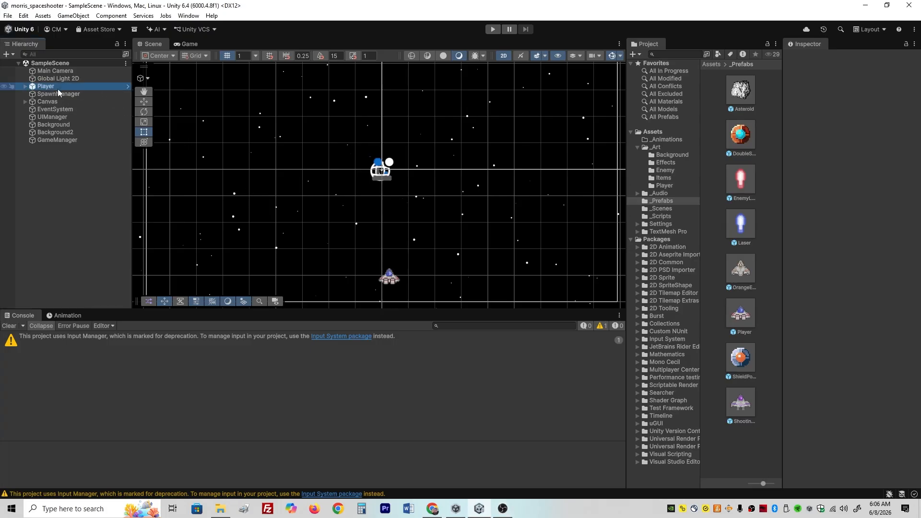
pyautogui.rightClick(62, 85)
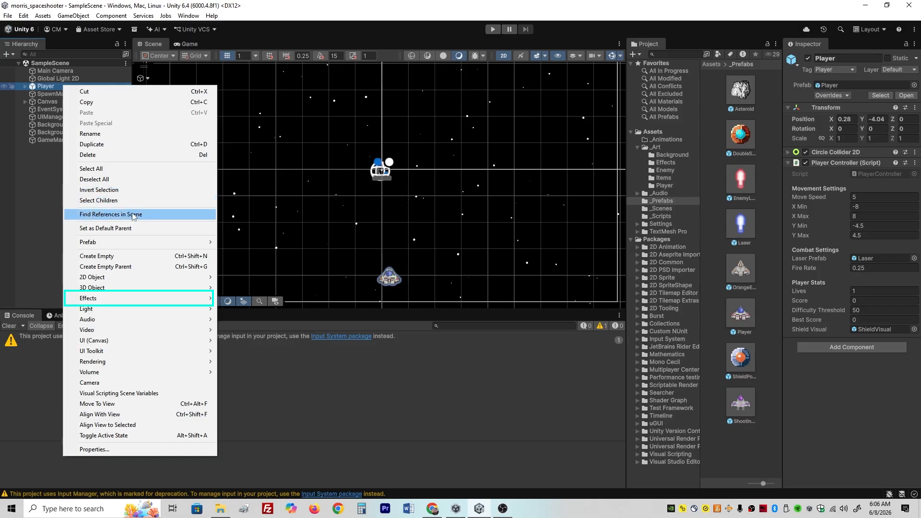
pyautogui.moveTo(192, 298)
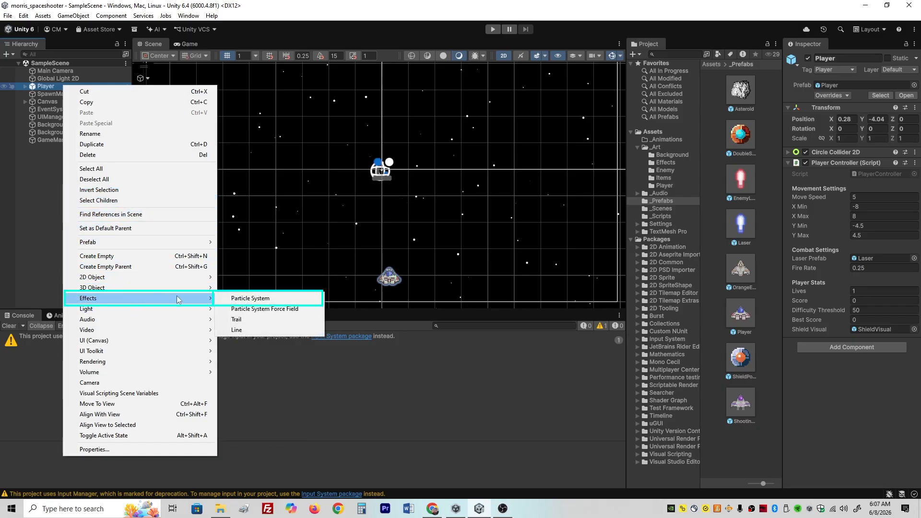
pyautogui.click(245, 298)
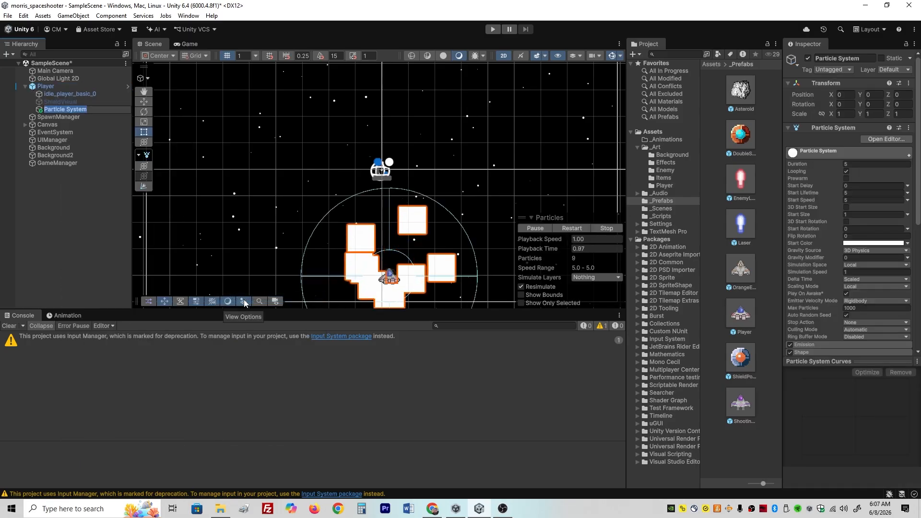
# - Rename the Player's new particle system to EngineTrail
pyautogui.moveTo(433, 241); pyautogui.dragTo(420, 171, button='middle')
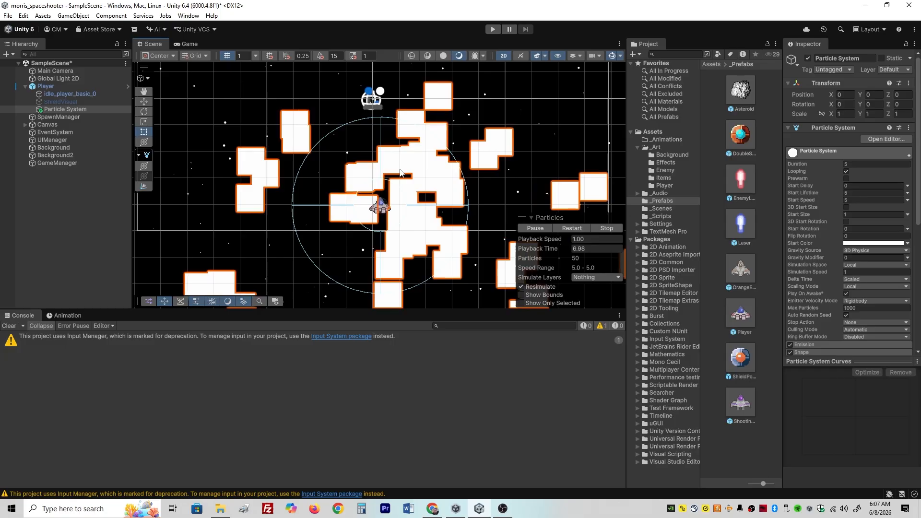
pyautogui.click(70, 110)
pyautogui.doubleClick(70, 109)
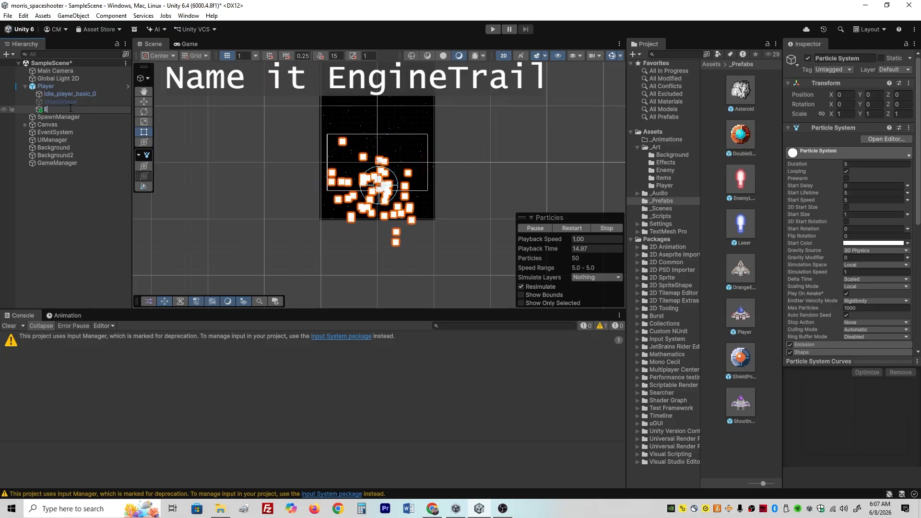
pyautogui.write('EngineTrai')
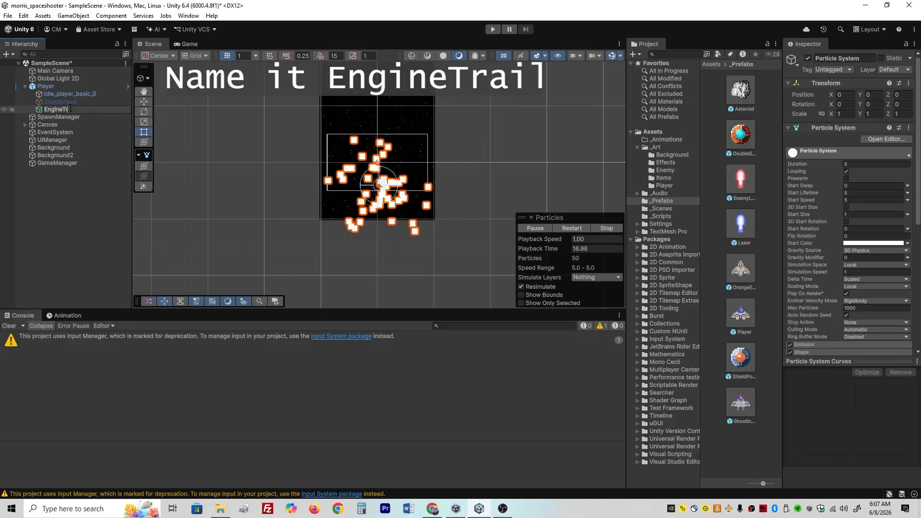
pyautogui.write('l')
pyautogui.press('Return')
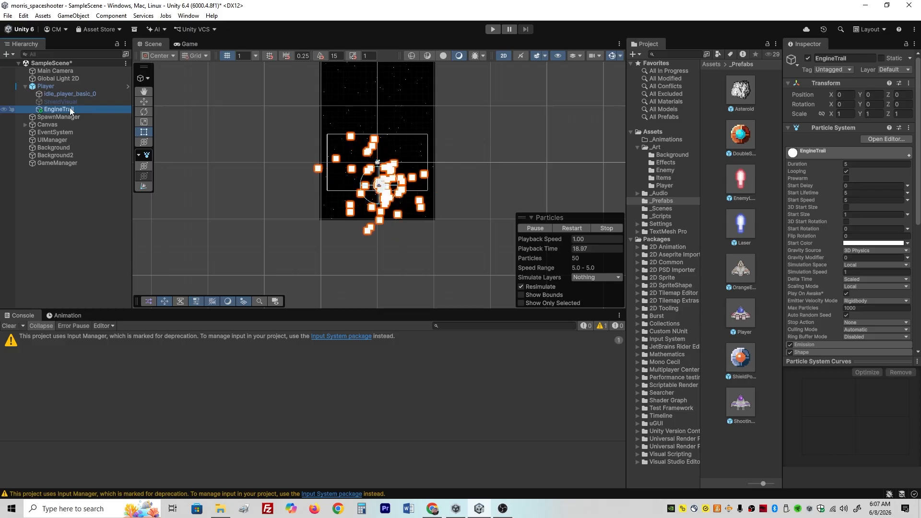
# - Set EngineTrail's Y position to -0.5 and its X rotation to 90 so the particles shoot downward behind the ship
pyautogui.scroll(4, 392, 194)
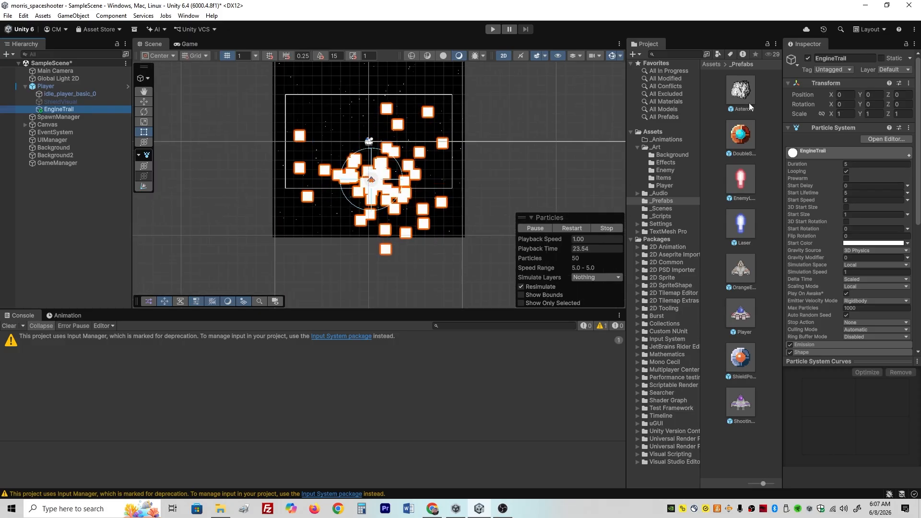
pyautogui.click(874, 95)
pyautogui.write('-0.5')
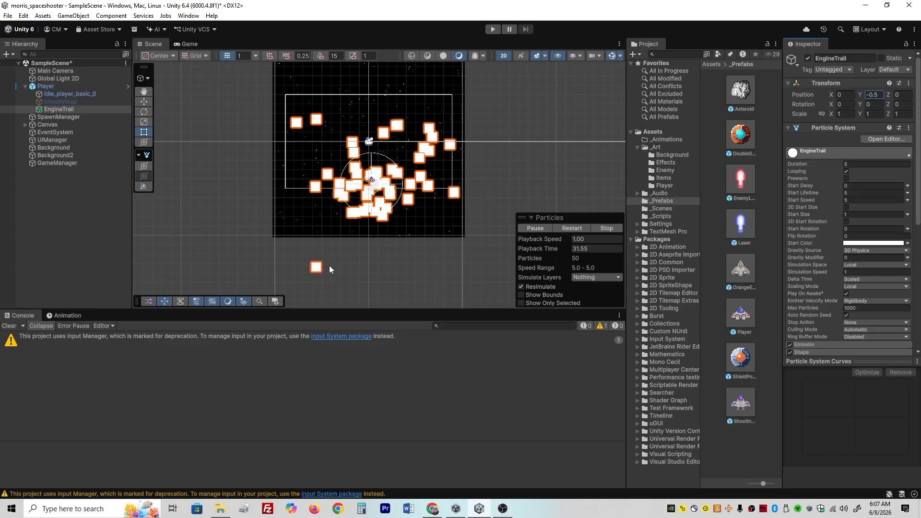
pyautogui.scroll(2, 321, 258)
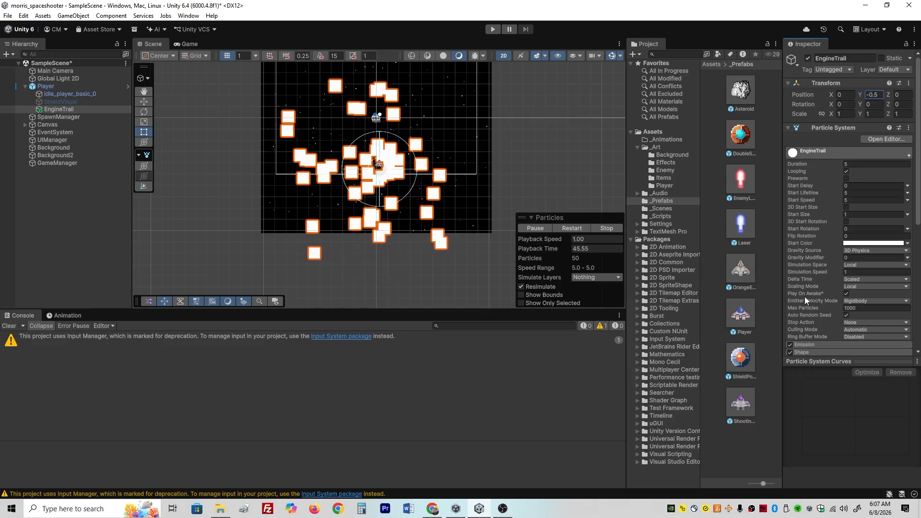
pyautogui.scroll(3, 430, 229)
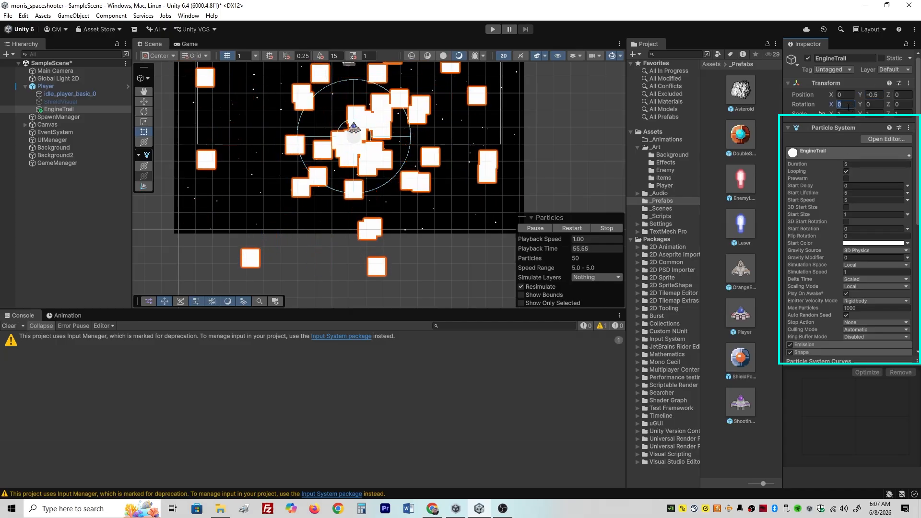
pyautogui.click(848, 107)
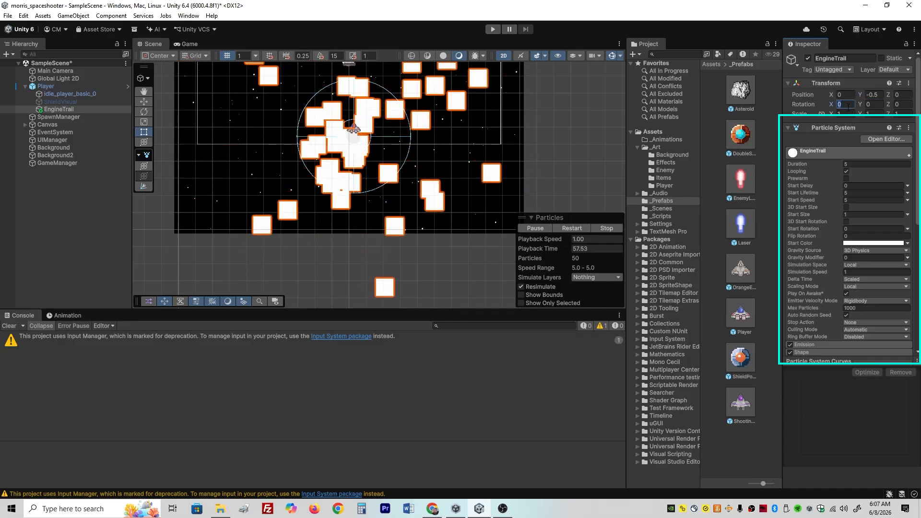
pyautogui.write('90')
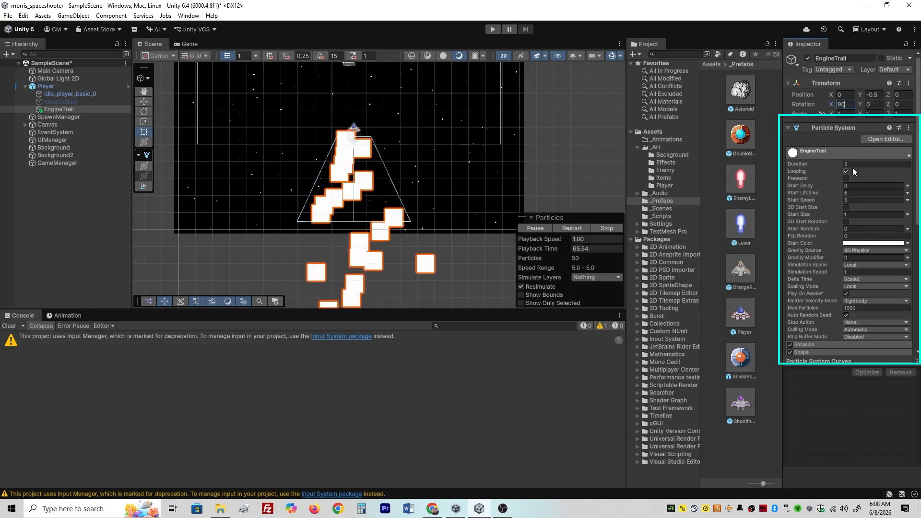
# - Set EngineTrail's Start Lifetime to 0.3 and its Start Size to 0.2
pyautogui.click(801, 193)
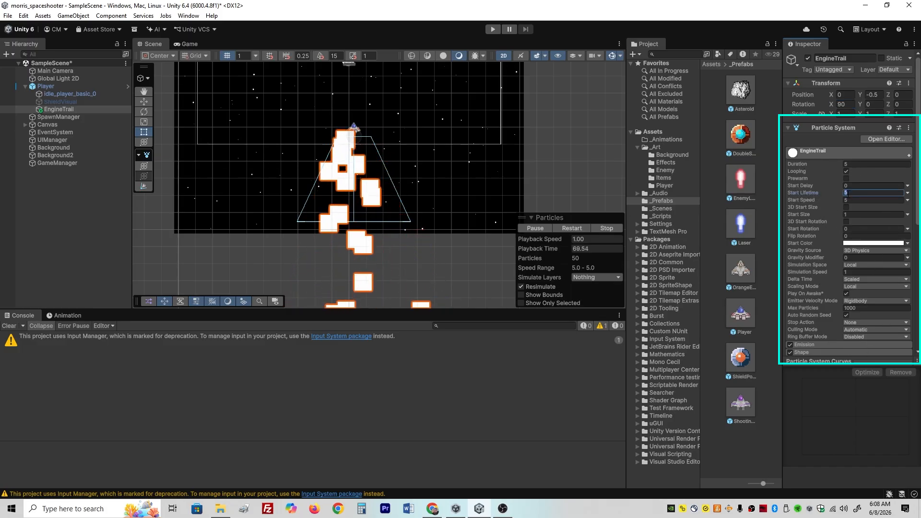
pyautogui.write('0.3')
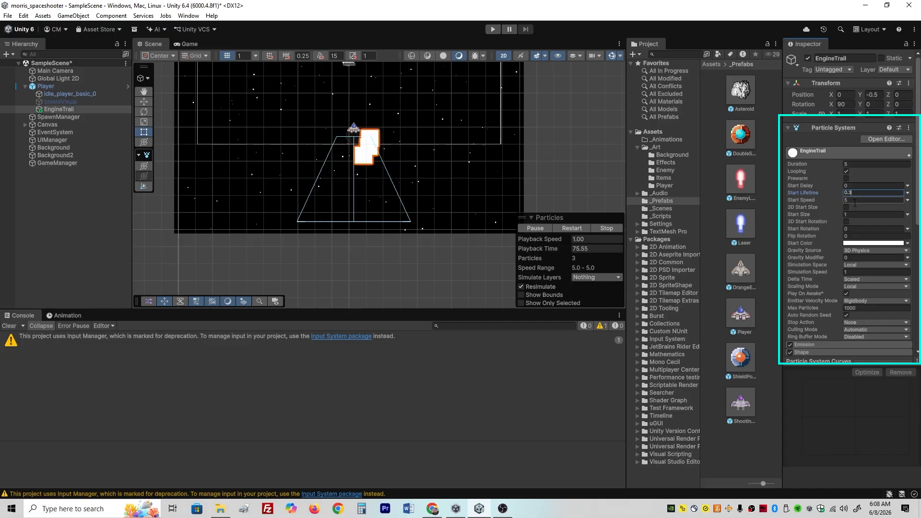
pyautogui.click(848, 215)
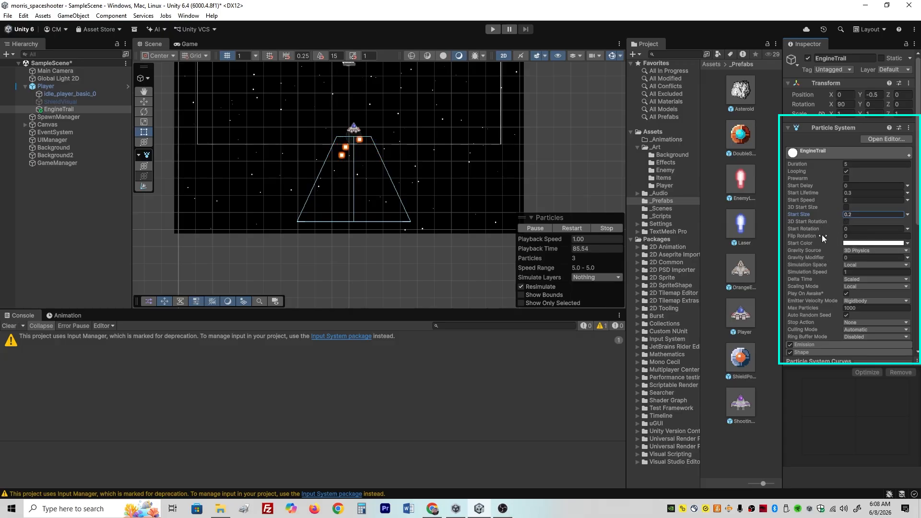
# - Set EngineTrail's Start Color to orange (EA8B36) and its Simulation Space to World
pyautogui.click(856, 243)
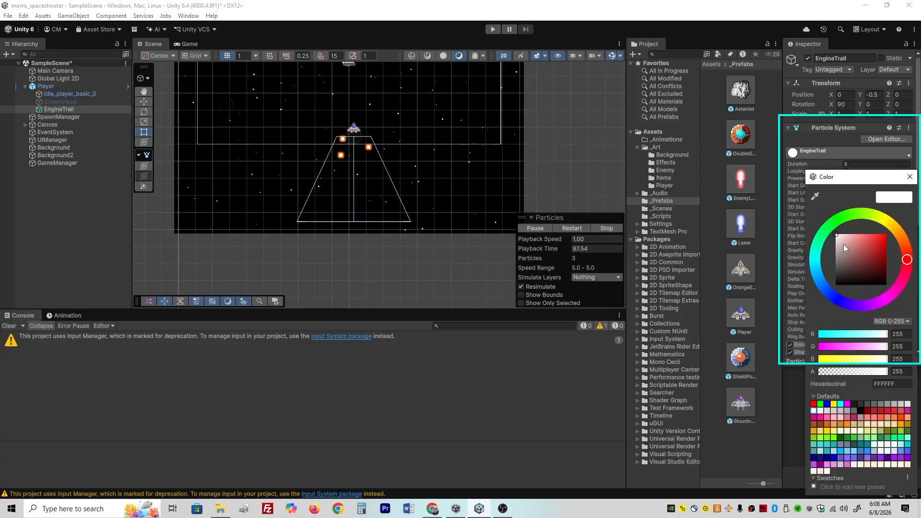
pyautogui.moveTo(904, 248)
pyautogui.mouseDown()
pyautogui.moveTo(901, 237)
pyautogui.moveTo(864, 246)
pyautogui.moveTo(879, 253)
pyautogui.moveTo(883, 242)
pyautogui.moveTo(871, 231)
pyautogui.moveTo(875, 238)
pyautogui.mouseUp()
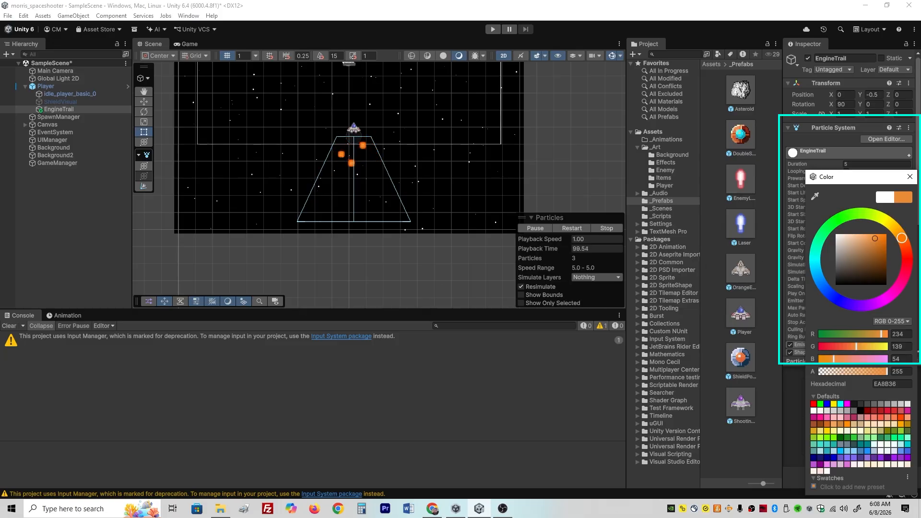
pyautogui.click(909, 177)
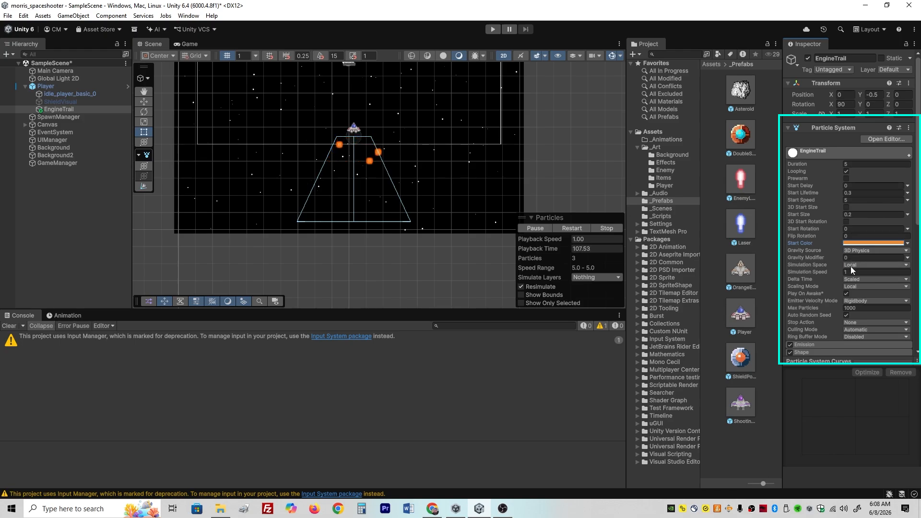
pyautogui.click(850, 265)
pyautogui.click(866, 284)
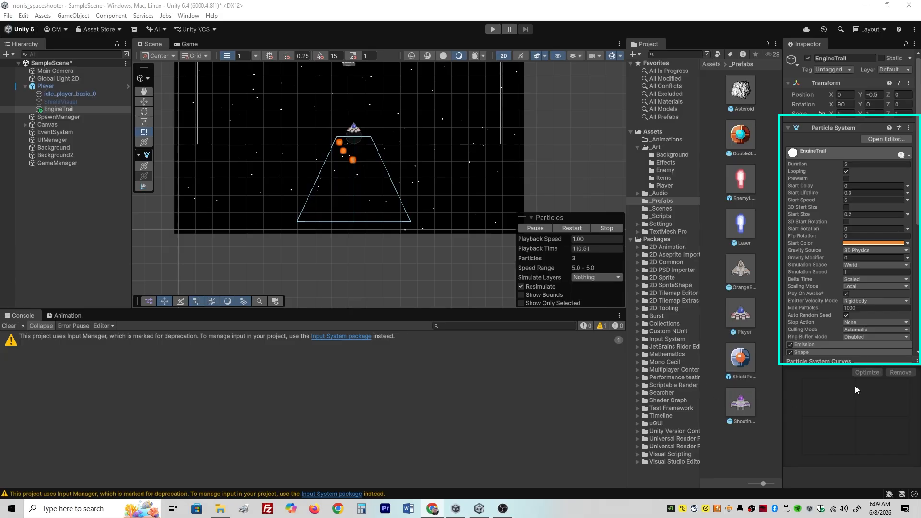
# - Set the Emission module's Rate over Time to 30 for EngineTrail
pyautogui.click(826, 346)
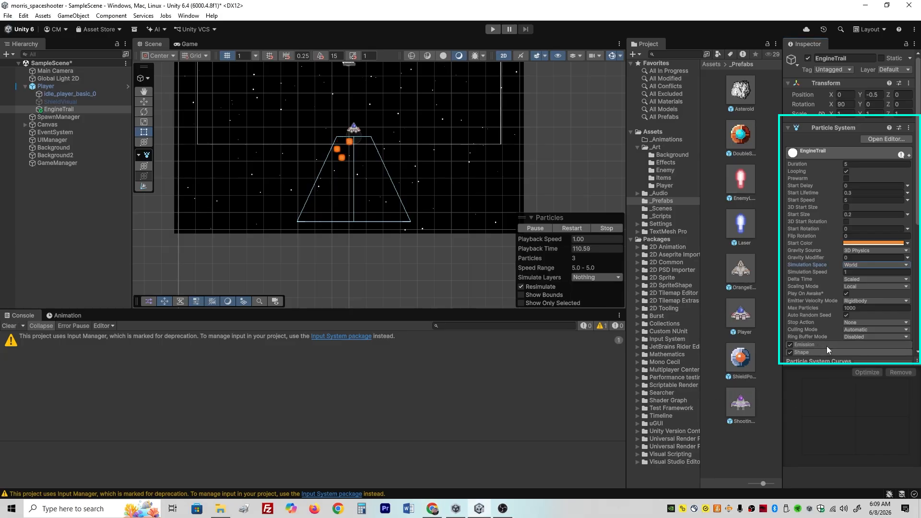
pyautogui.scroll(-3, 828, 327)
pyautogui.scroll(-2, 833, 327)
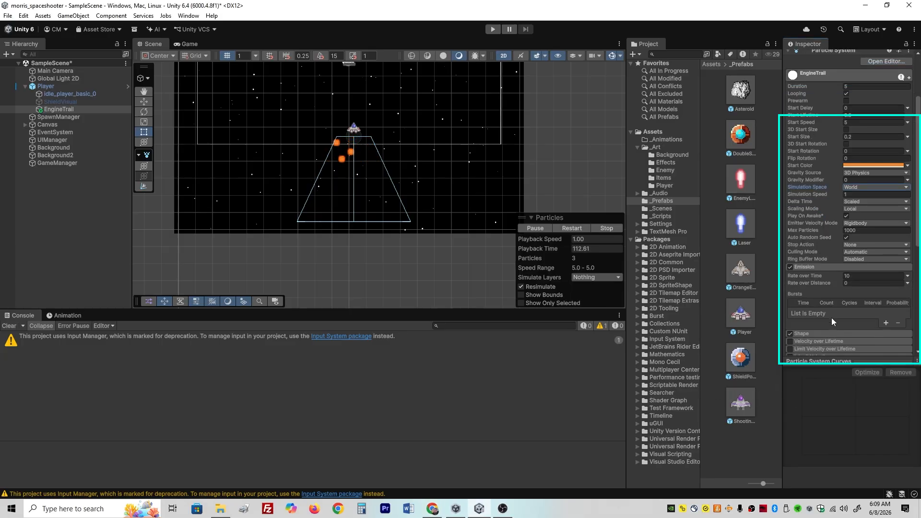
pyautogui.click(855, 276)
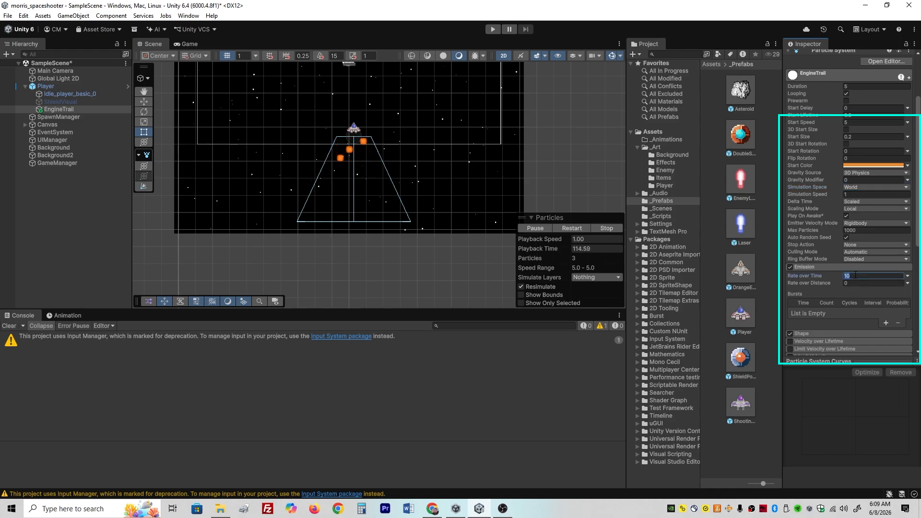
pyautogui.write('30')
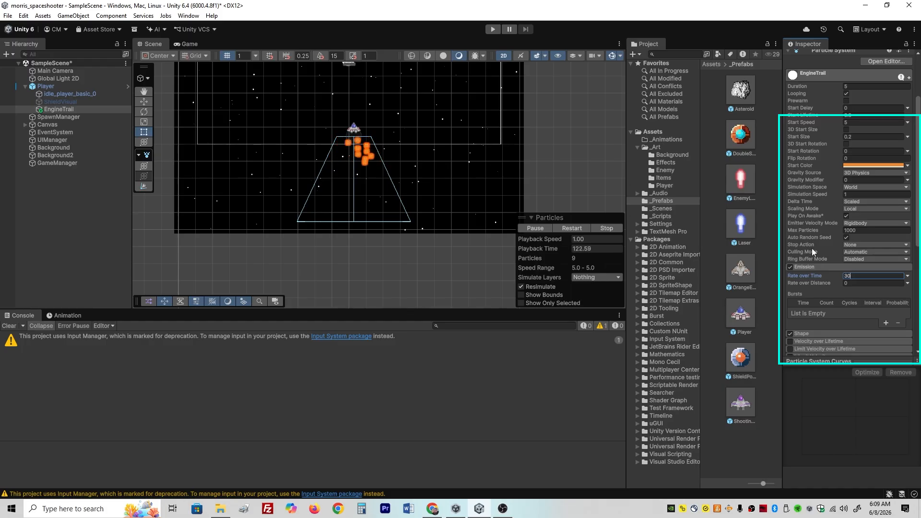
# - Narrow EngineTrail's cone in the Shape module to an Angle of 10 and a Radius of 0.1
pyautogui.click(827, 267)
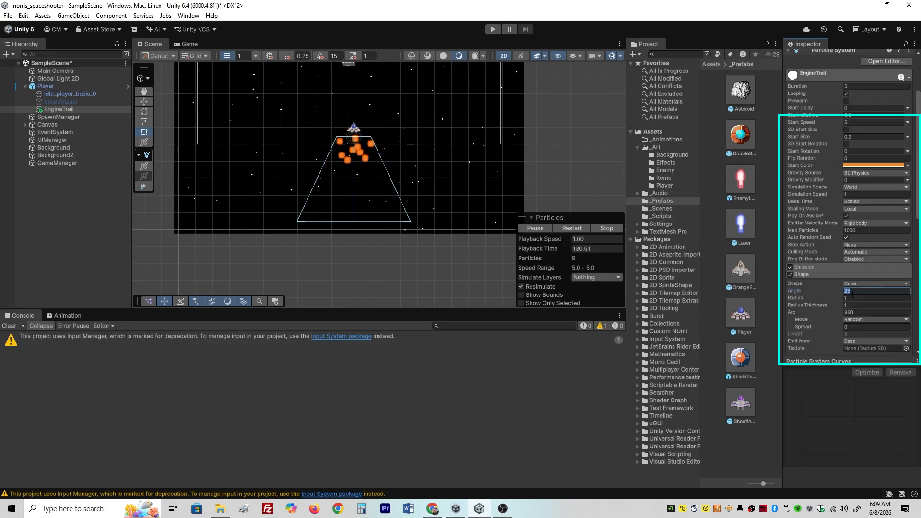
pyautogui.click(860, 291)
pyautogui.write('10')
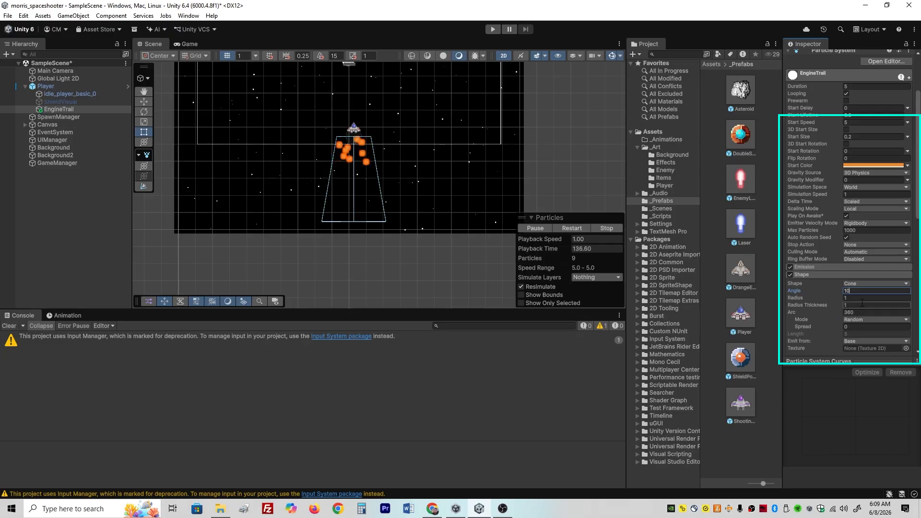
pyautogui.click(861, 298)
pyautogui.write('0')
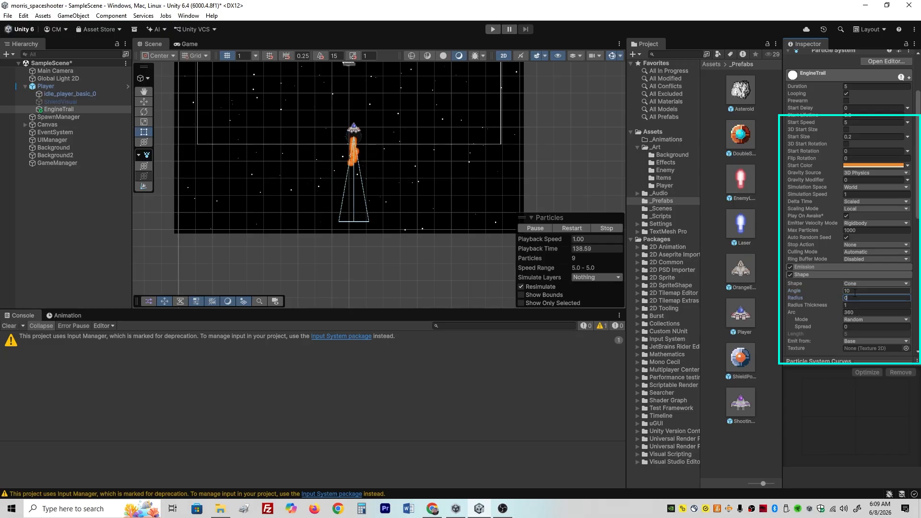
pyautogui.write('.1')
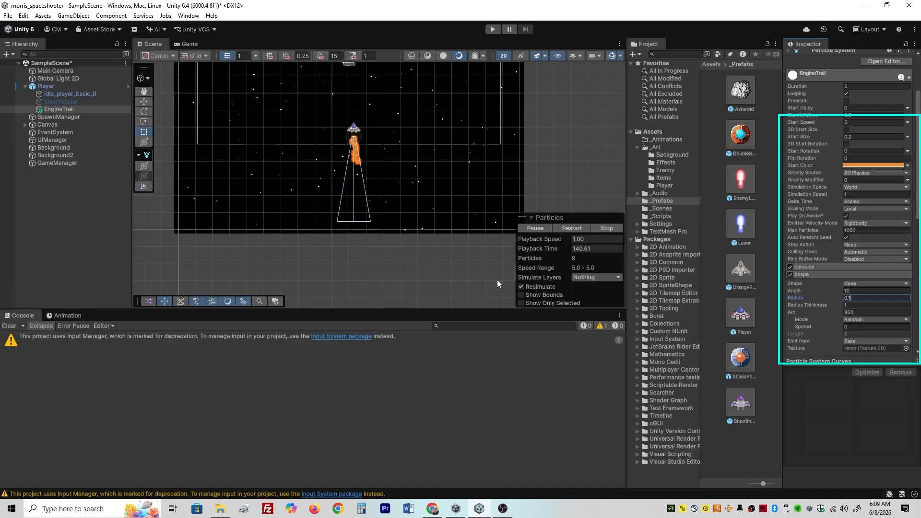
# - Raise EngineTrail closer to the player's ship by setting its Y position to -0.4
pyautogui.click(415, 276)
pyautogui.moveTo(409, 148); pyautogui.dragTo(453, 208, button='middle')
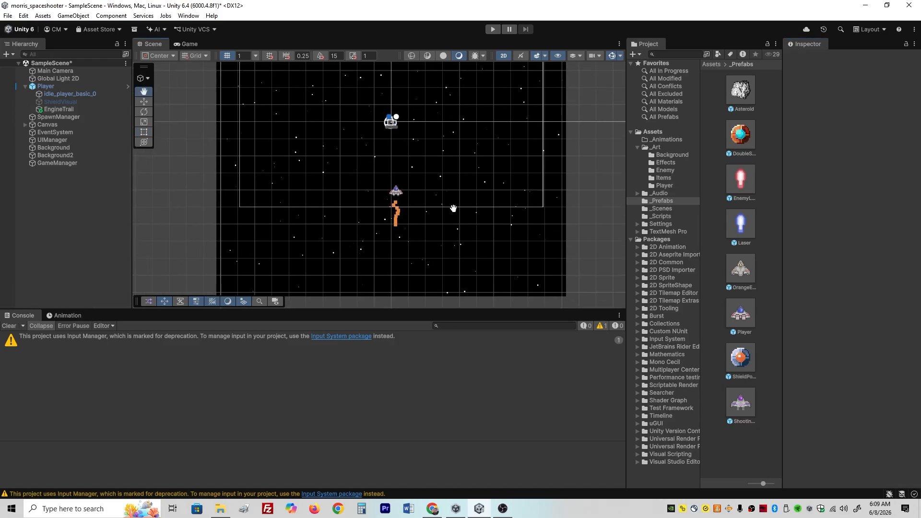
pyautogui.click(396, 191)
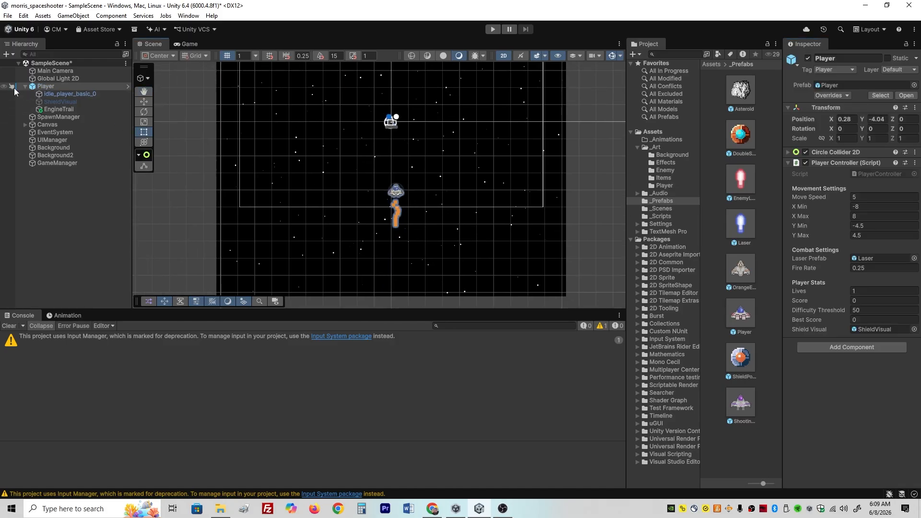
pyautogui.click(17, 109)
pyautogui.scroll(3, 368, 187)
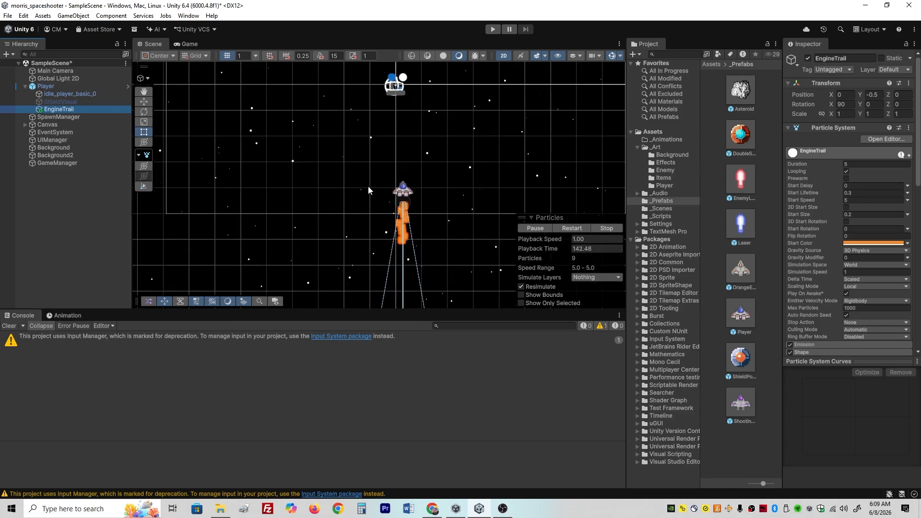
pyautogui.scroll(5, 368, 190)
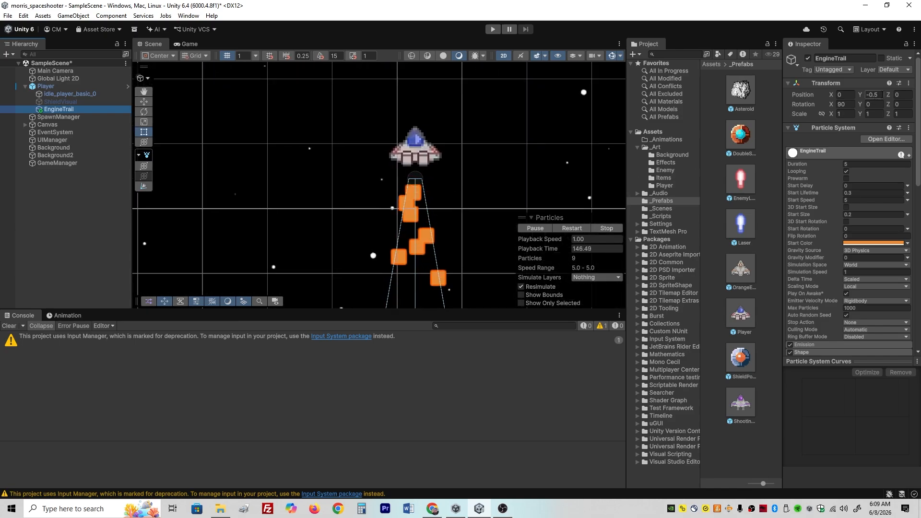
pyautogui.click(881, 95)
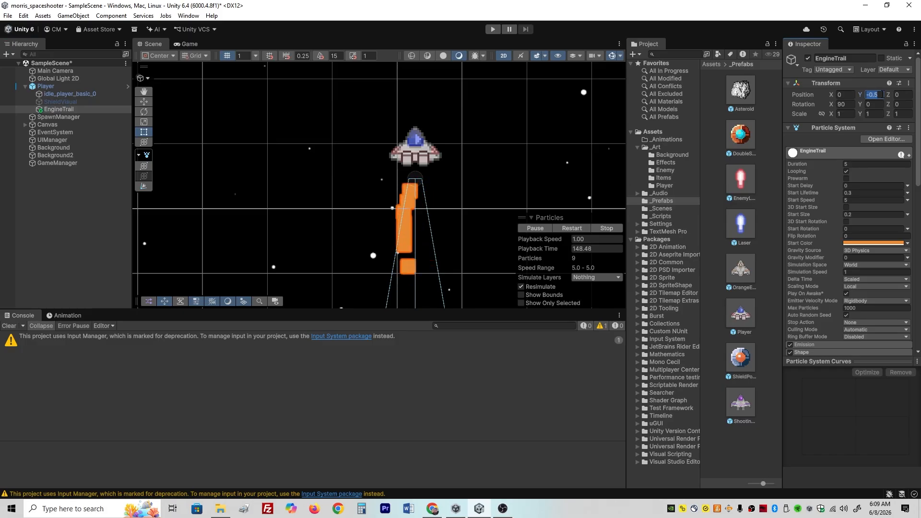
pyautogui.write('-0')
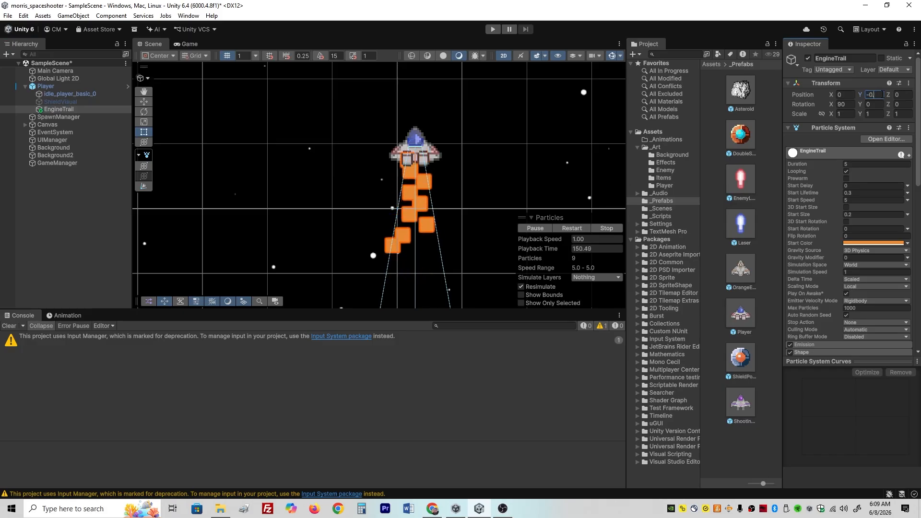
pyautogui.write('.3')
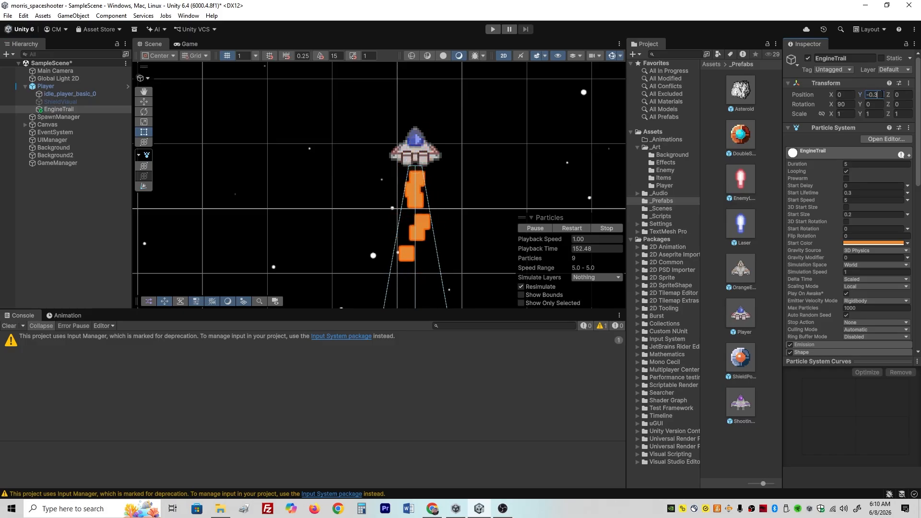
pyautogui.press('BackSpace')
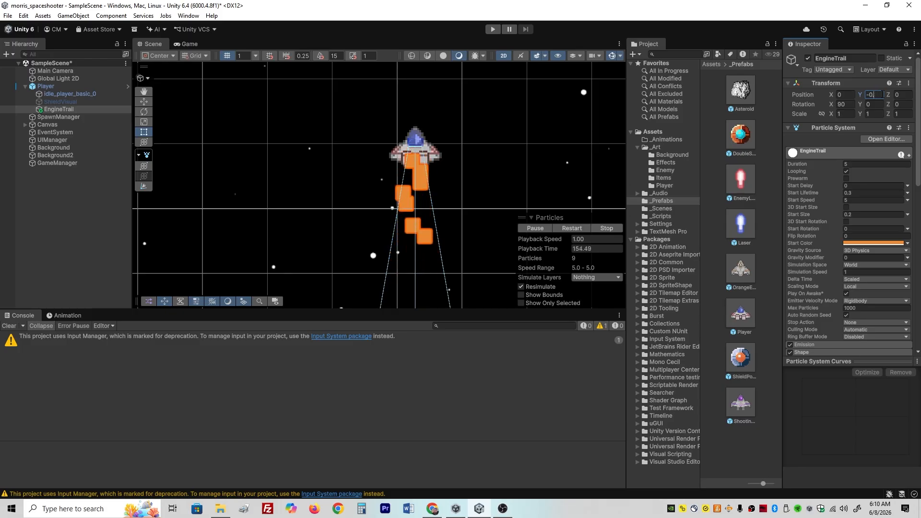
pyautogui.write('4')
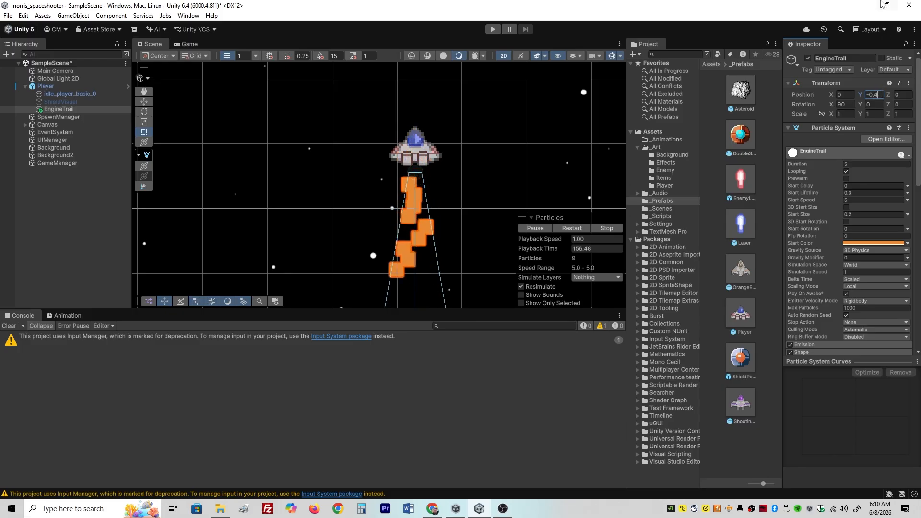
pyautogui.click(459, 240)
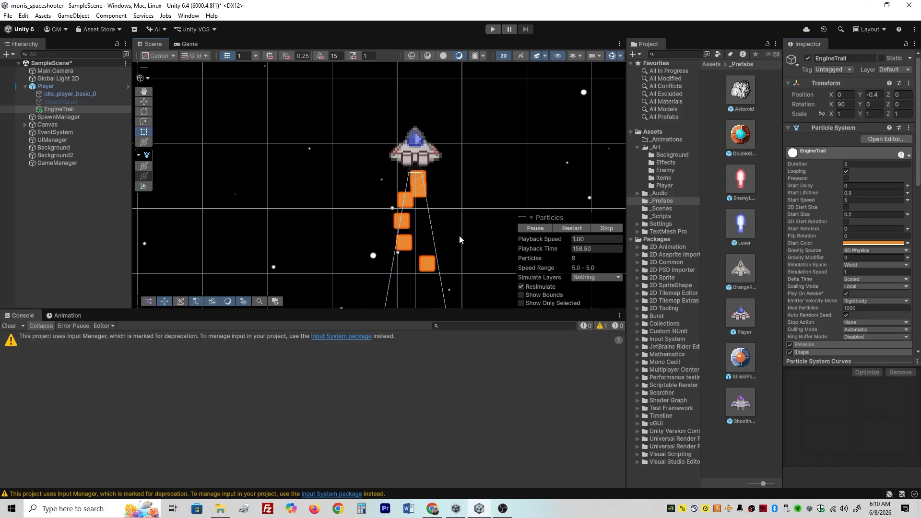
pyautogui.click(373, 238)
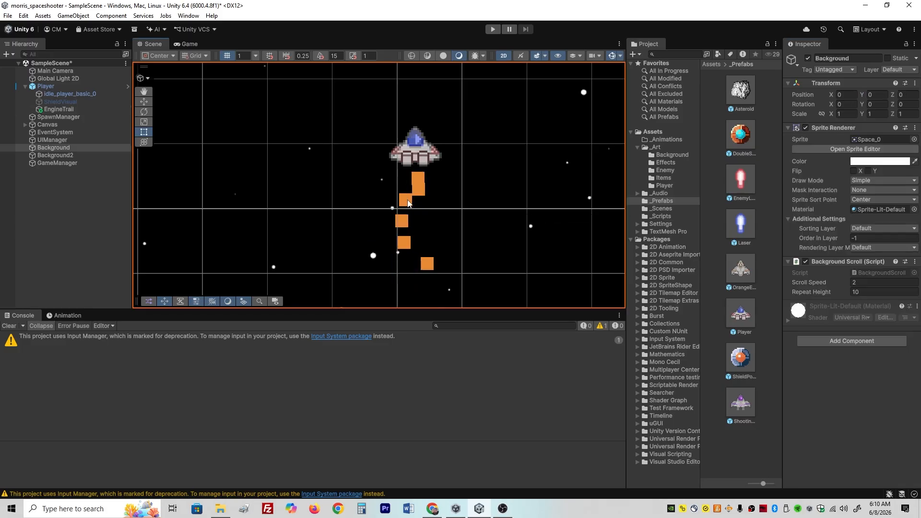
# - Apply all of the Player object's overrides, including the EngineTrail child, to the Player prefab
pyautogui.scroll(-5, 408, 203)
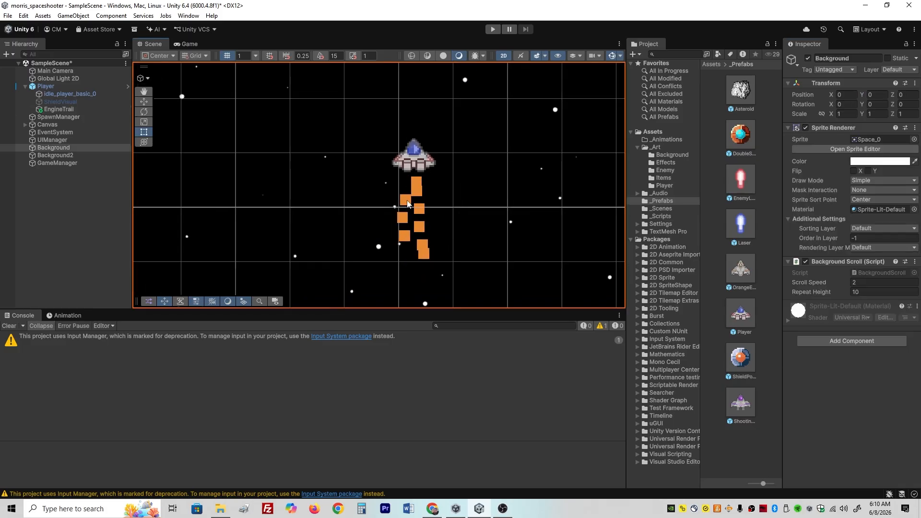
pyautogui.click(57, 109)
pyautogui.click(46, 87)
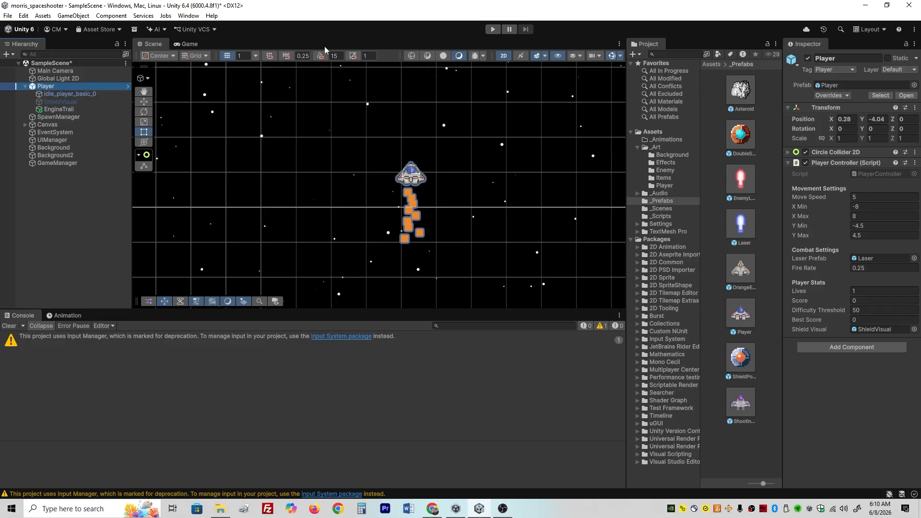
pyautogui.click(837, 96)
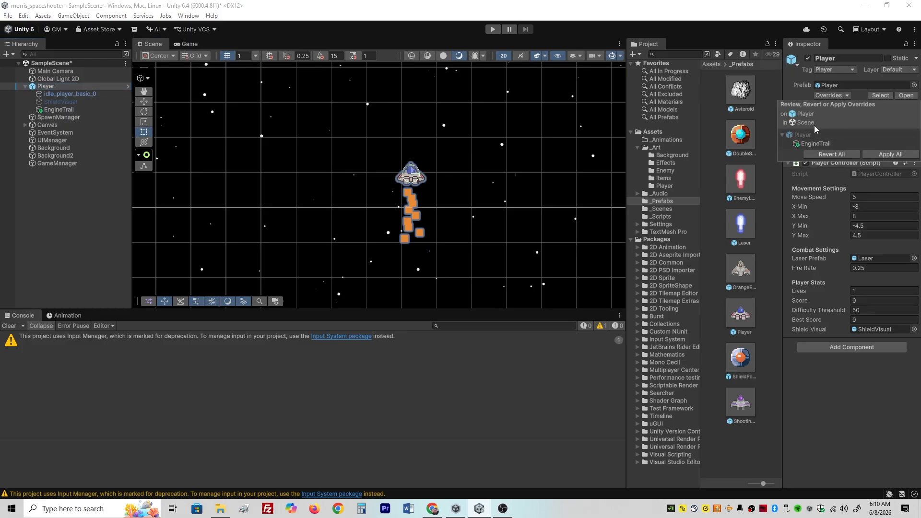
pyautogui.click(886, 154)
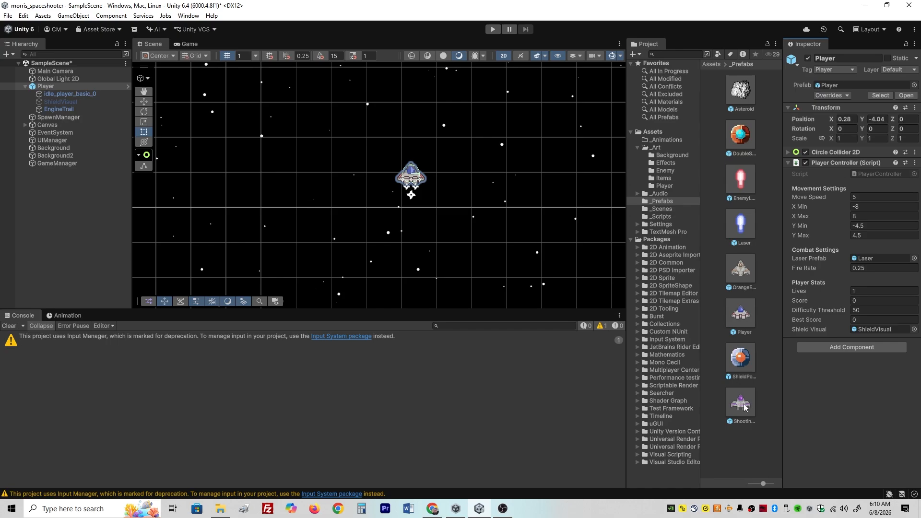
# - Add the ShootingEnemy prefab to the scene and make a duplicate of EngineTrail its child
pyautogui.moveTo(745, 408); pyautogui.dragTo(67, 202)
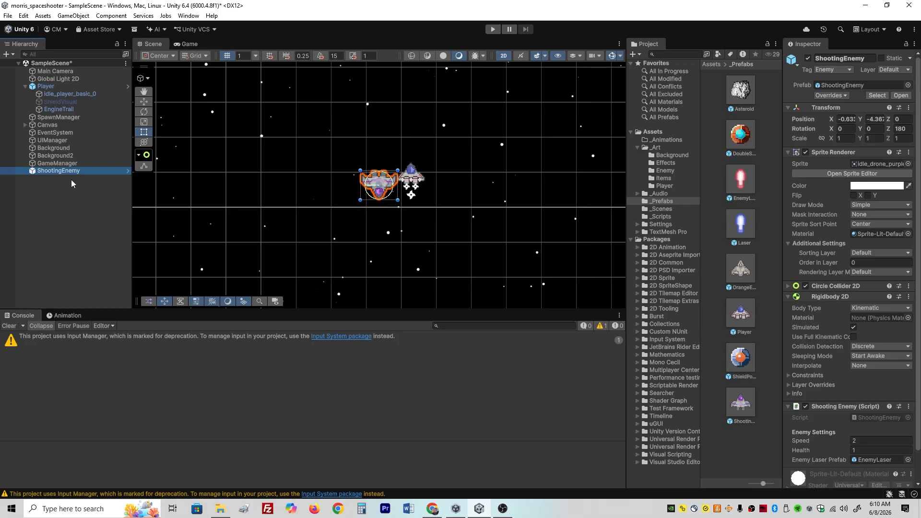
pyautogui.click(55, 109)
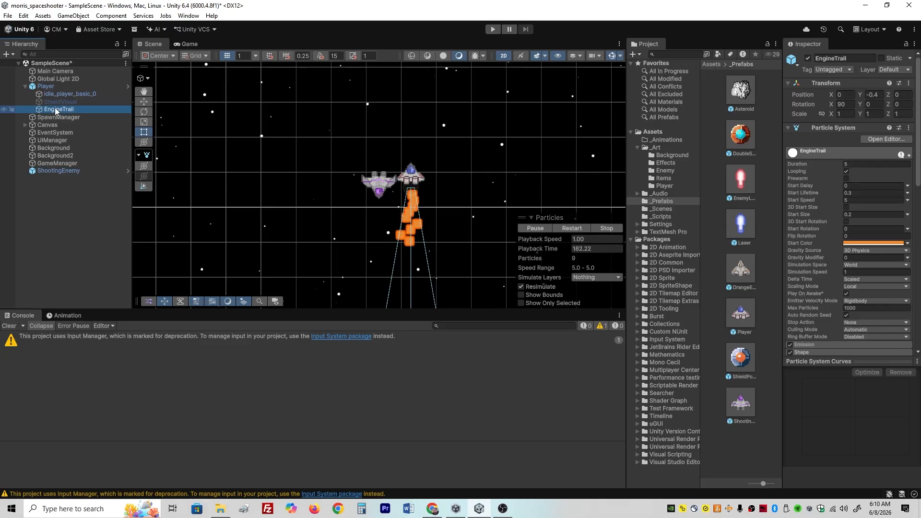
pyautogui.hotkey('ctrl', 'd')
pyautogui.moveTo(55, 118)
pyautogui.mouseDown()
pyautogui.moveTo(71, 140)
pyautogui.moveTo(62, 180)
pyautogui.mouseUp()
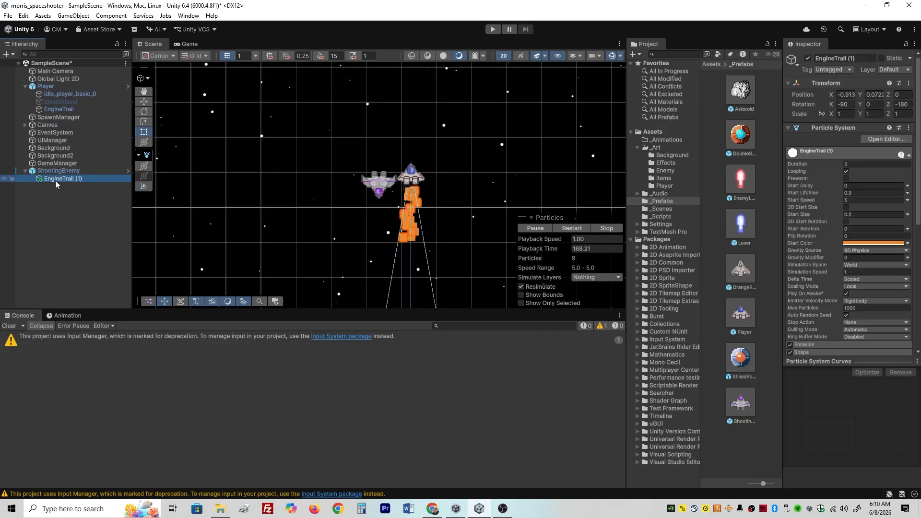
# - Move the duplicated EngineTrail (1) onto the shooting enemy's ship, at about X -0.03 and Y -0.32
pyautogui.moveTo(426, 194); pyautogui.dragTo(427, 200, button='middle')
pyautogui.press('w')
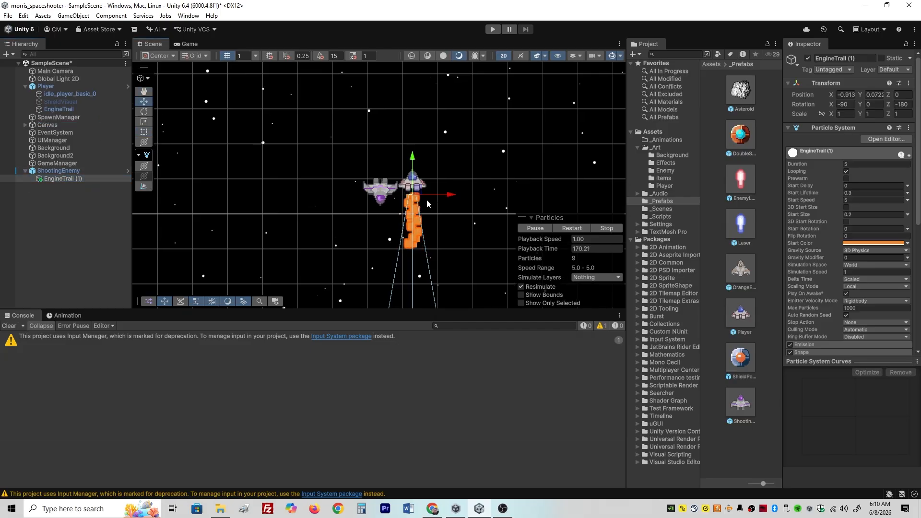
pyautogui.moveTo(427, 196); pyautogui.dragTo(390, 197)
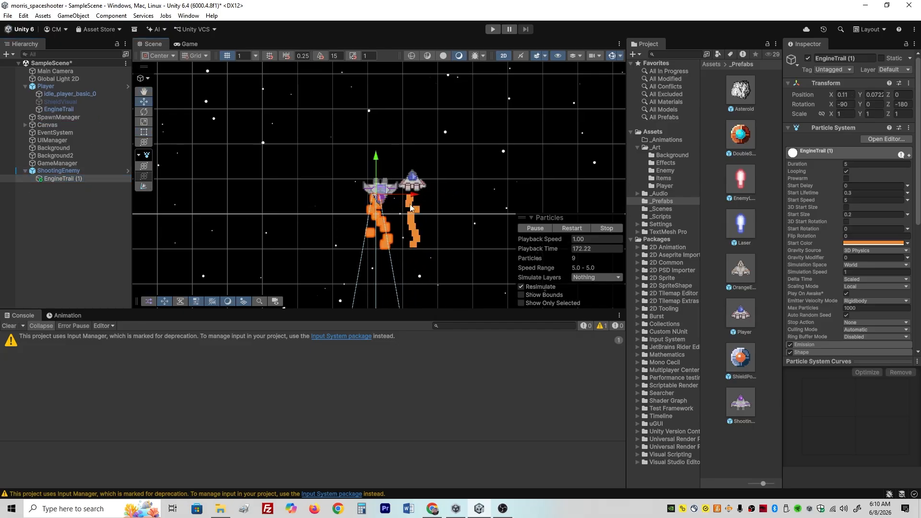
pyautogui.moveTo(376, 156); pyautogui.dragTo(376, 141)
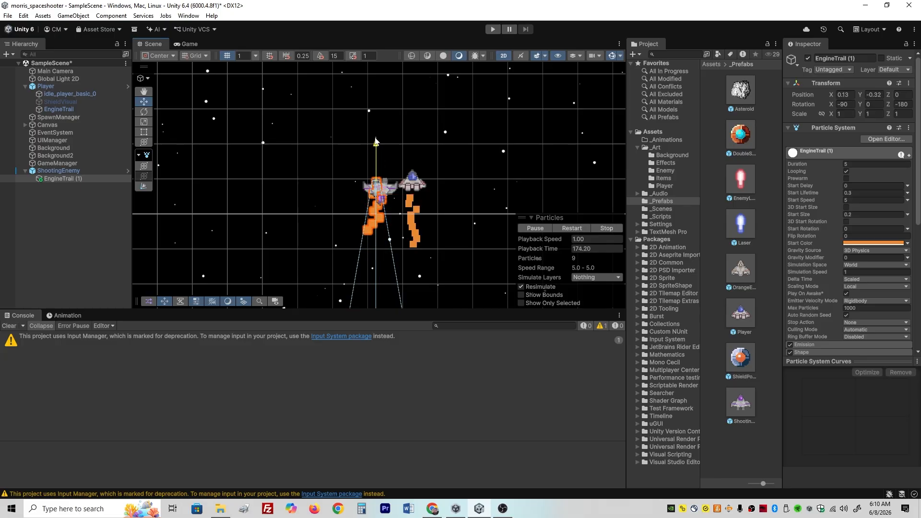
pyautogui.moveTo(415, 182); pyautogui.dragTo(421, 181)
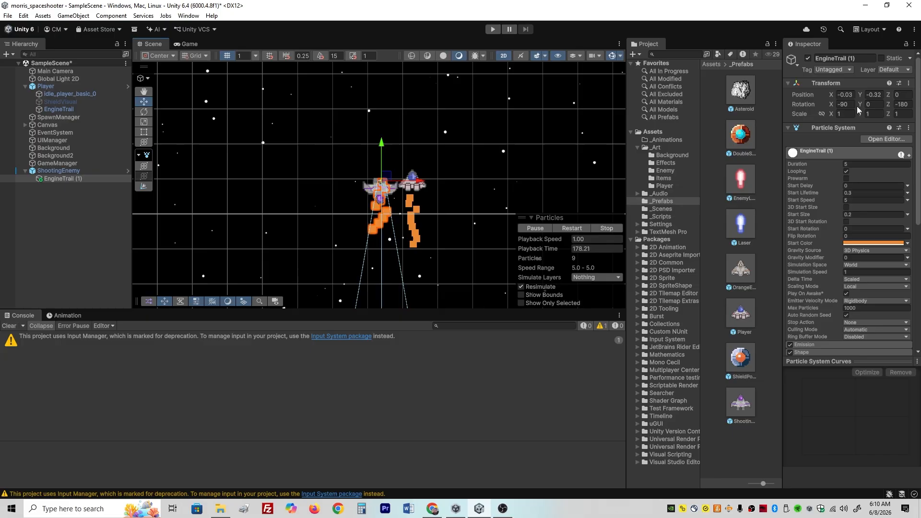
# - Set EngineTrail (1)'s X rotation to 90 so it emits upward behind the enemy ship
pyautogui.moveTo(831, 105); pyautogui.dragTo(840, 106)
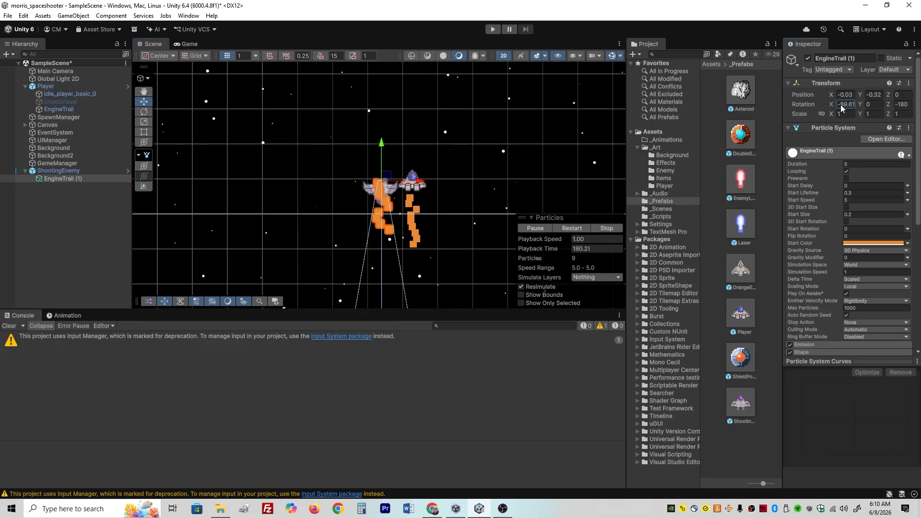
pyautogui.click(846, 104)
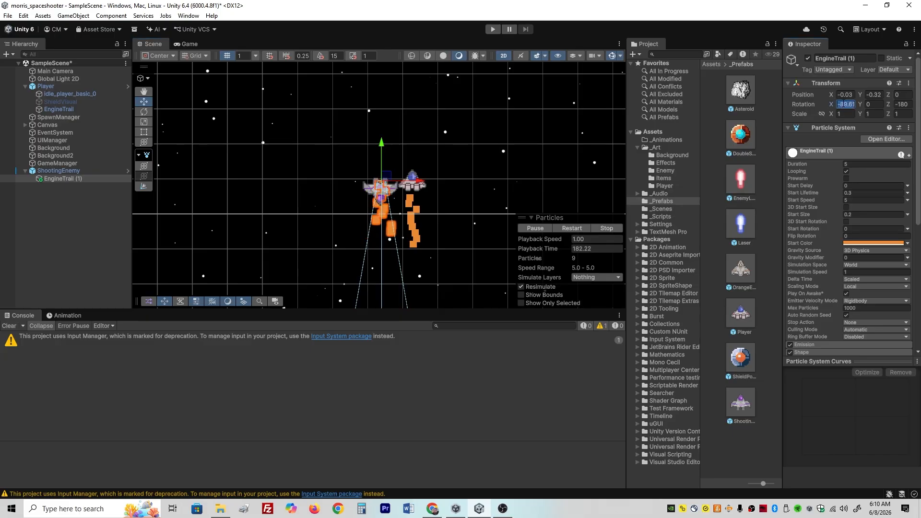
pyautogui.write('90')
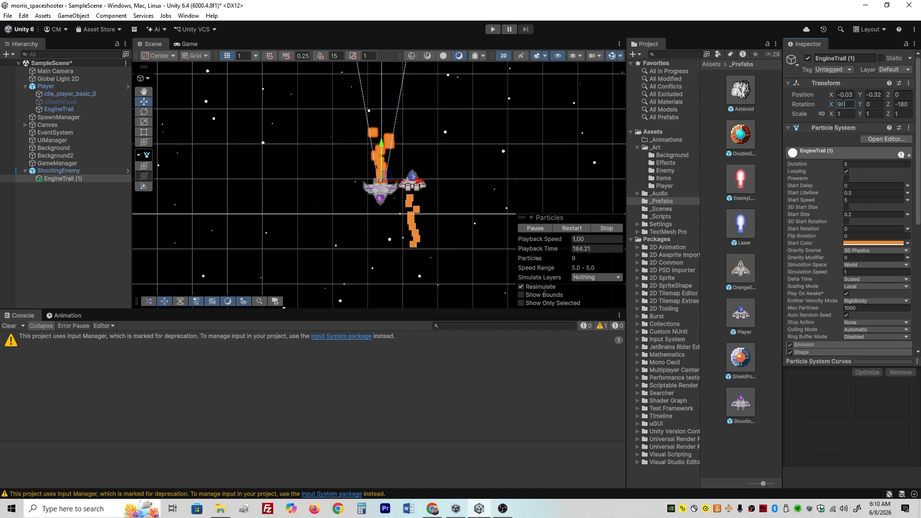
# - Change EngineTrail (1)'s Start Color to pink (E937A3)
pyautogui.click(853, 244)
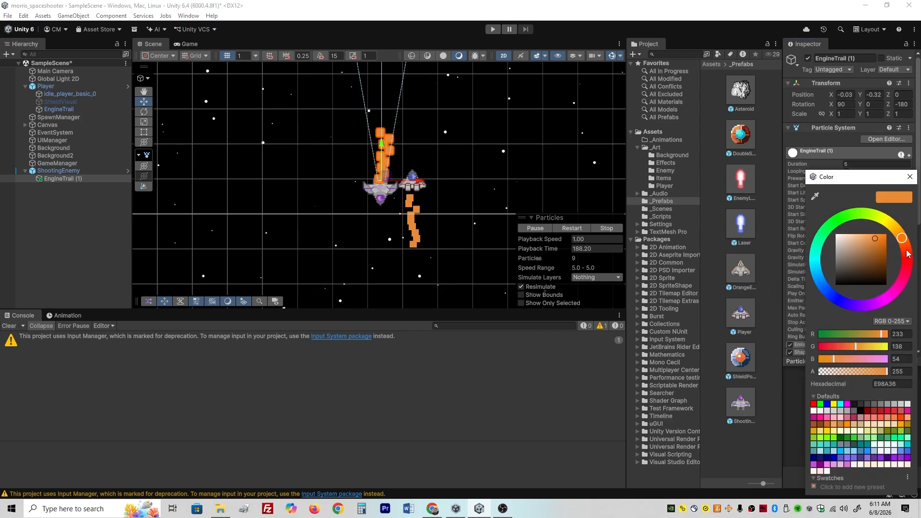
pyautogui.moveTo(908, 253); pyautogui.dragTo(909, 297)
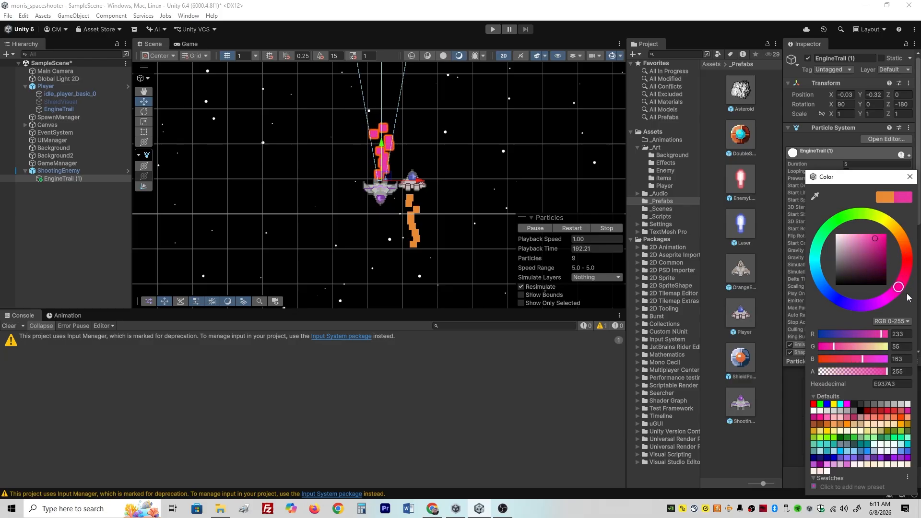
pyautogui.click(354, 413)
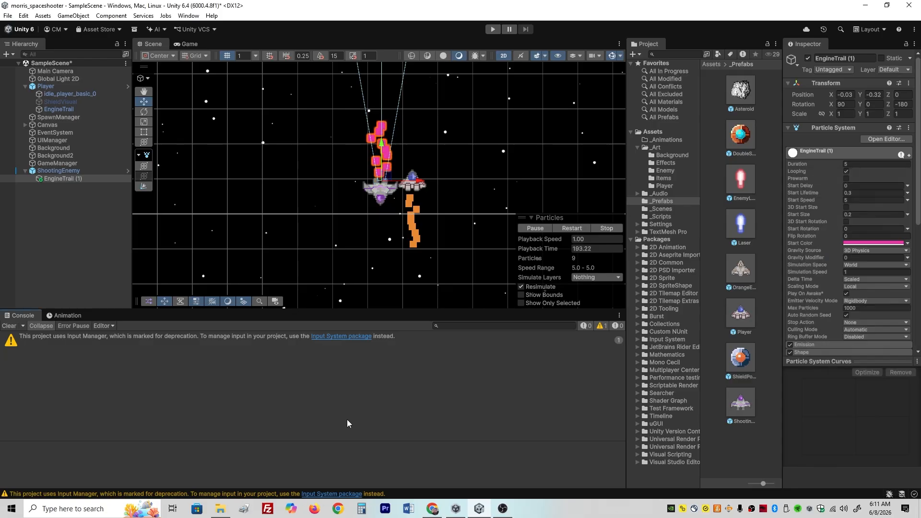
# - Apply all of the ShootingEnemy object's overrides, including its engine trail, to the ShootingEnemy prefab
pyautogui.click(72, 171)
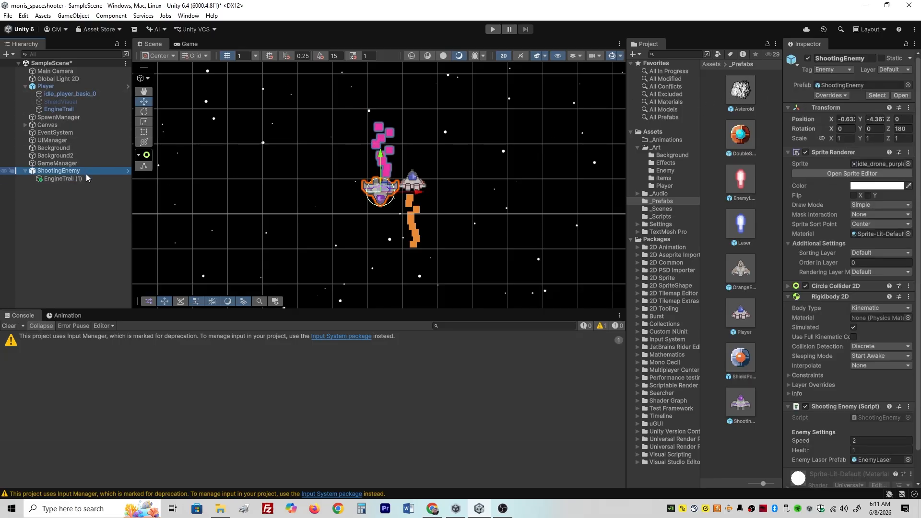
pyautogui.click(838, 95)
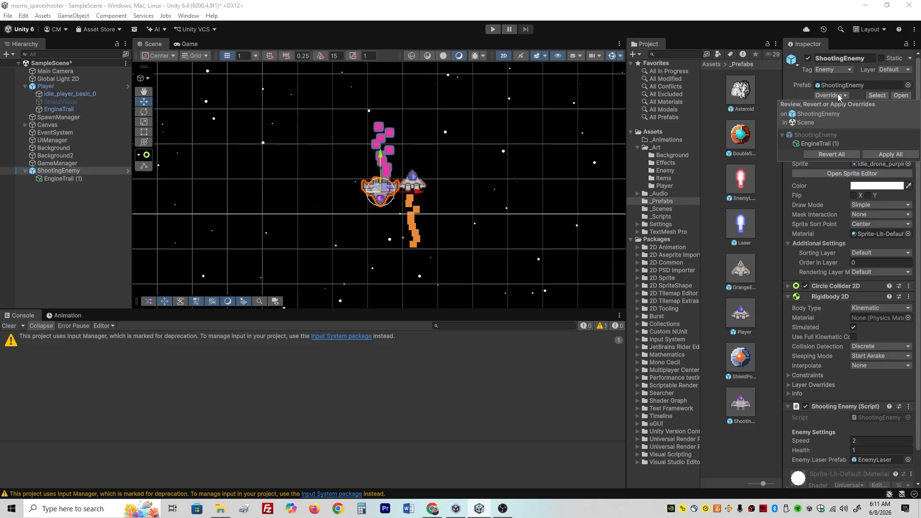
pyautogui.click(884, 154)
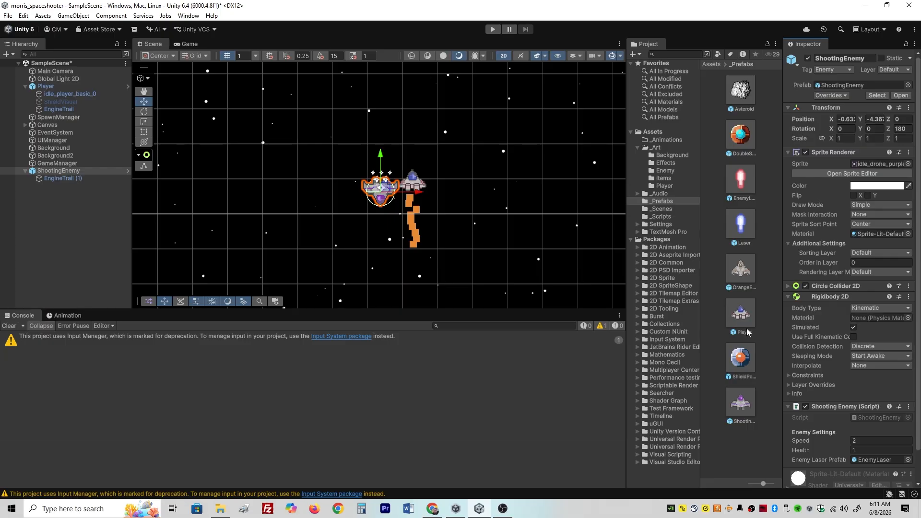
# - Delete the ShootingEnemy instance from the scene
pyautogui.click(56, 199)
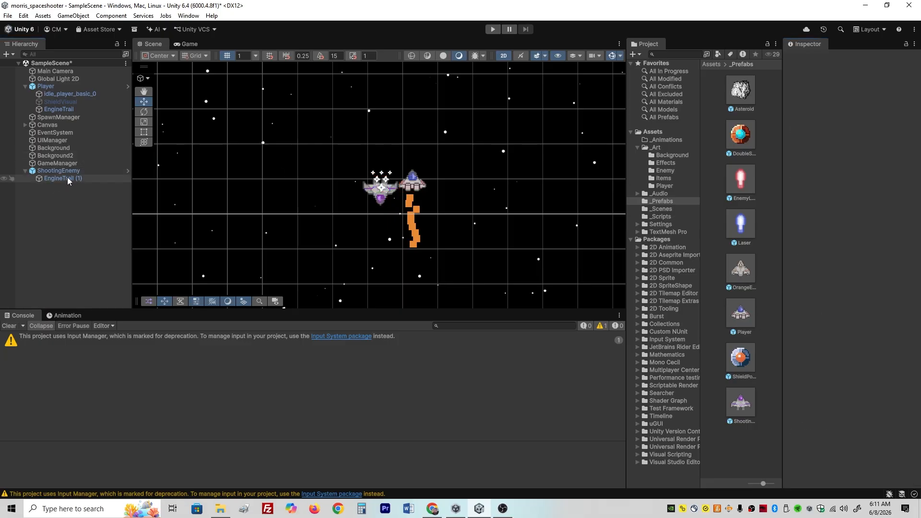
pyautogui.click(64, 174)
pyautogui.press('Delete')
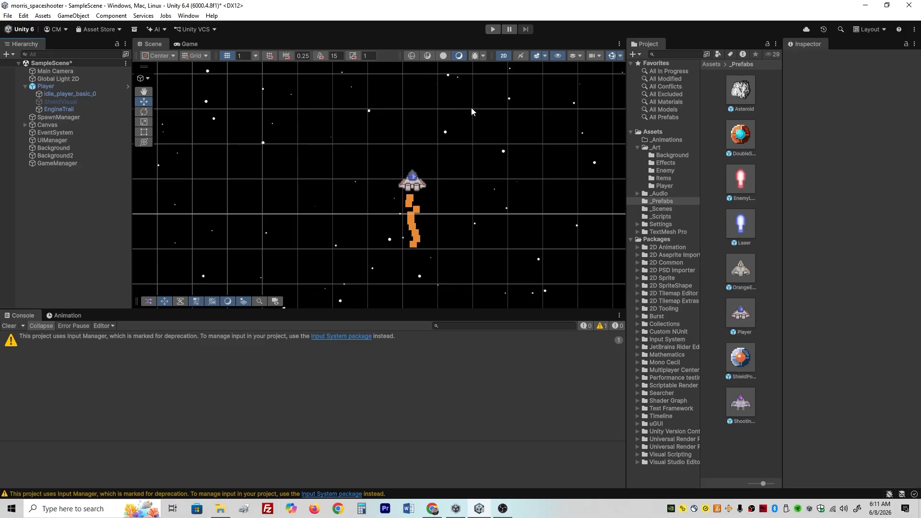
# - Play-test the game, flying the player ship around to check the player and shooting enemy engine trails, and stop it
pyautogui.click(493, 29)
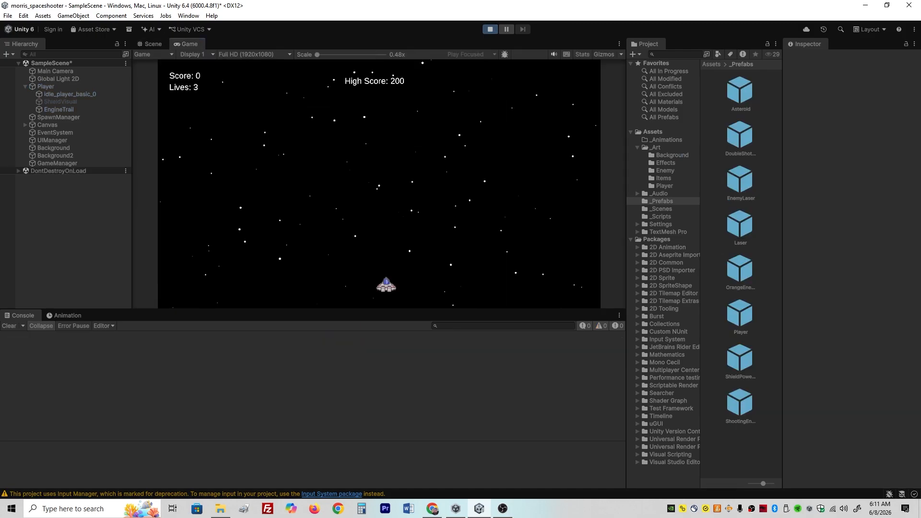
pyautogui.press('a')
pyautogui.press('w')
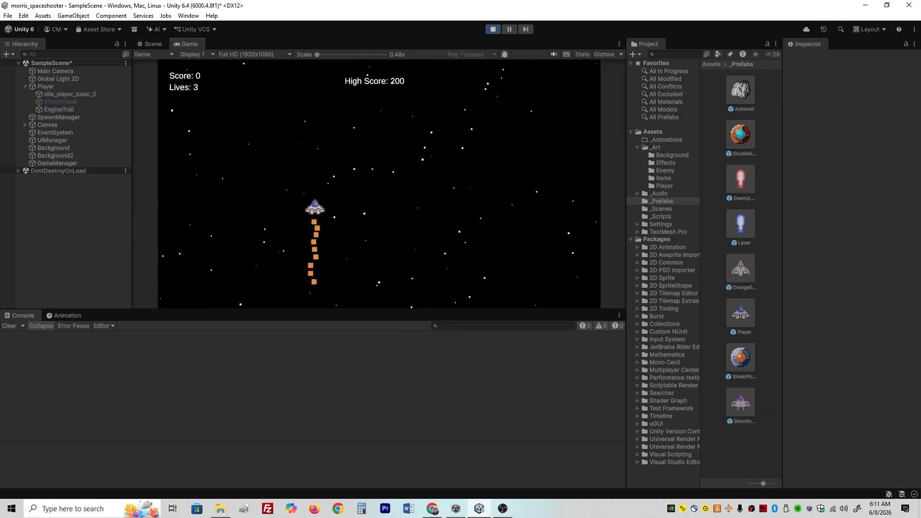
pyautogui.press('d')
pyautogui.press('s')
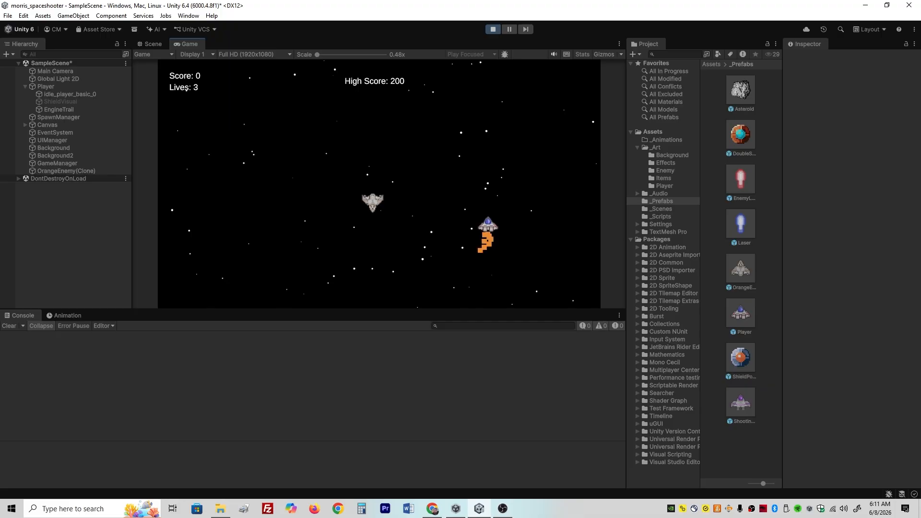
pyautogui.press('a')
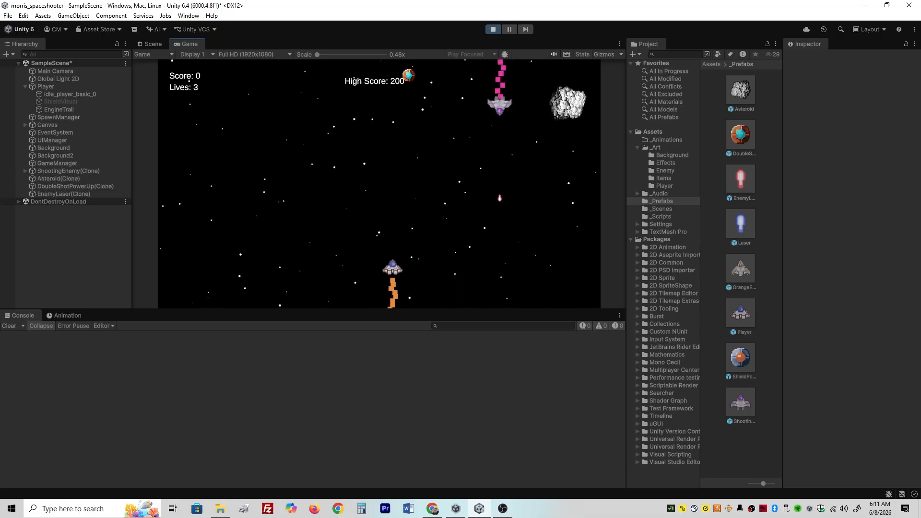
pyautogui.press('d')
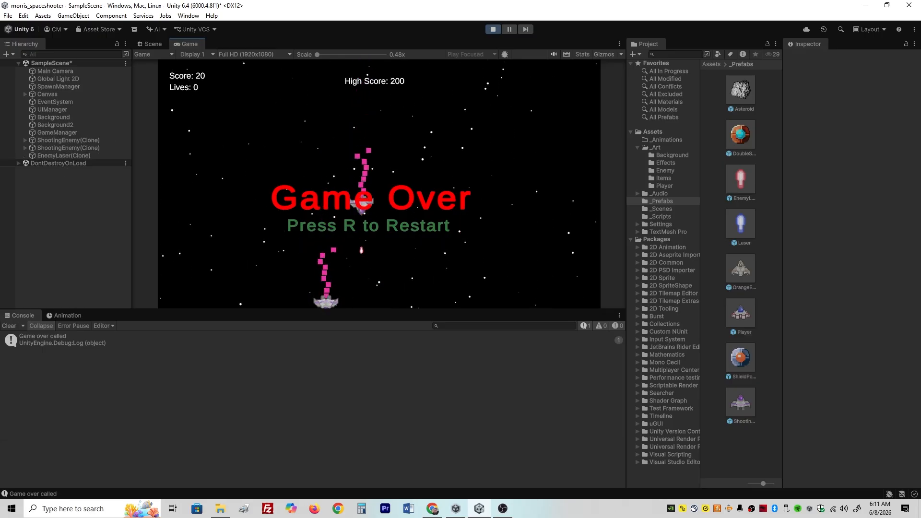
pyautogui.click(493, 29)
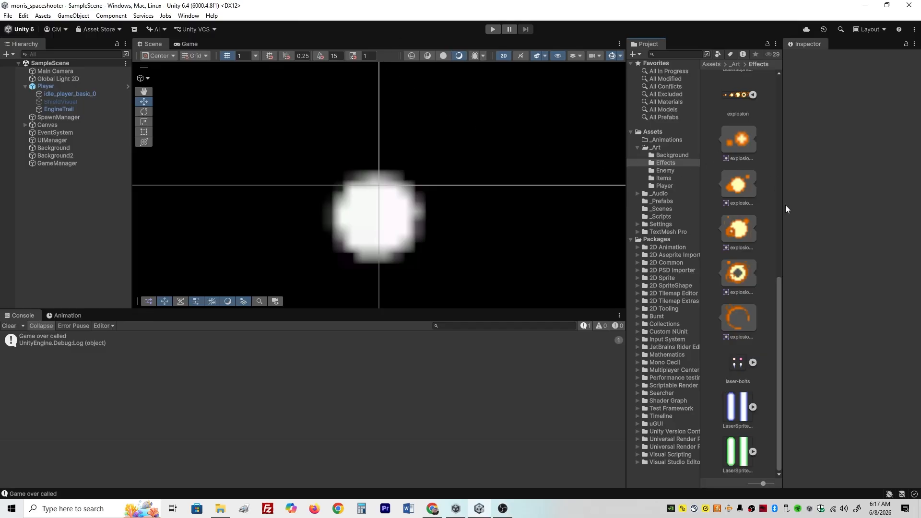
# - Expand the explosion sprite sheet in _Art/Effects and select its five sprites, explosion_0 through explosion_4
pyautogui.click(660, 147)
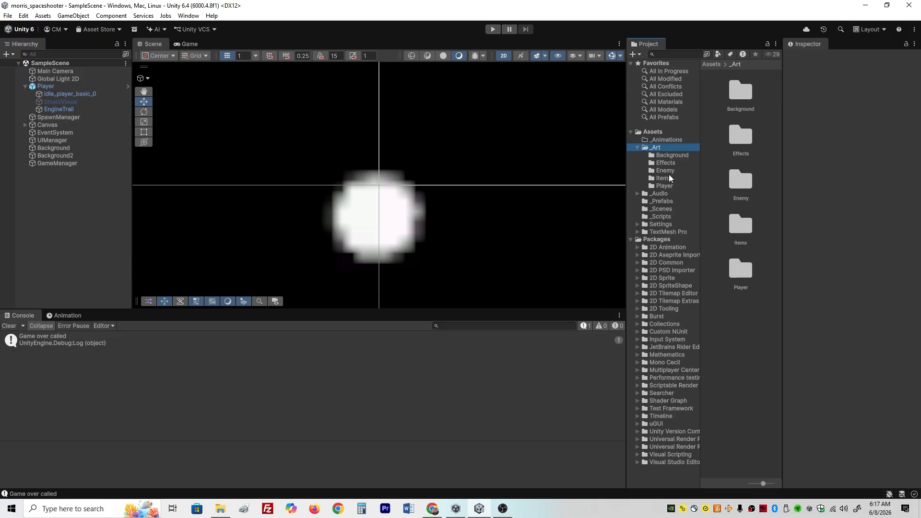
pyautogui.click(666, 163)
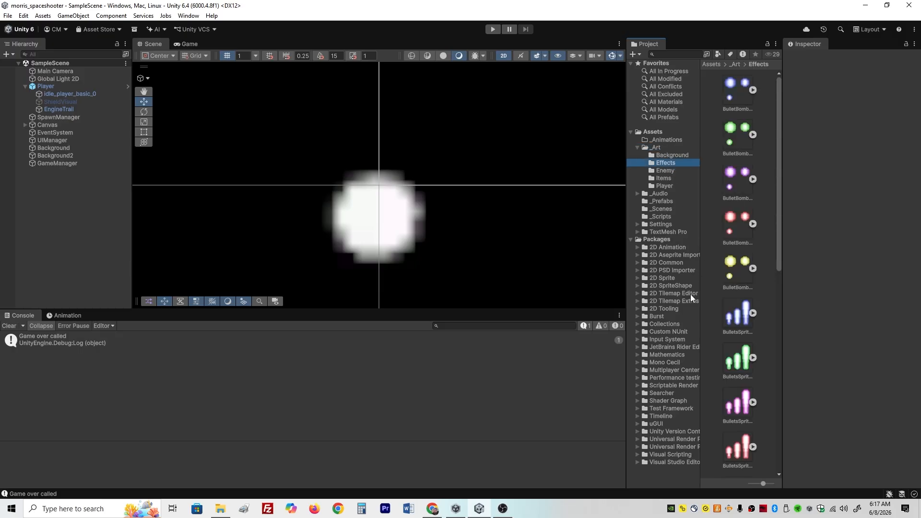
pyautogui.scroll(-2, 772, 384)
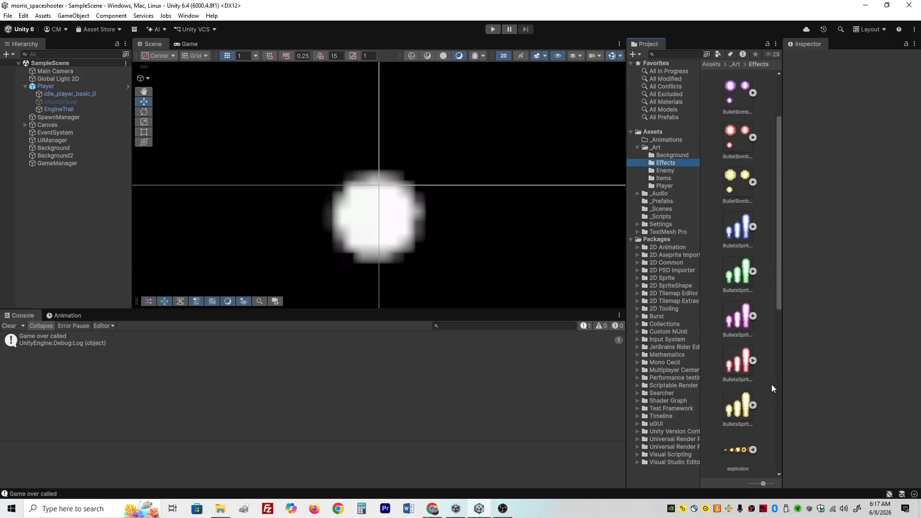
pyautogui.click(738, 449)
pyautogui.click(753, 450)
pyautogui.scroll(-3, 744, 441)
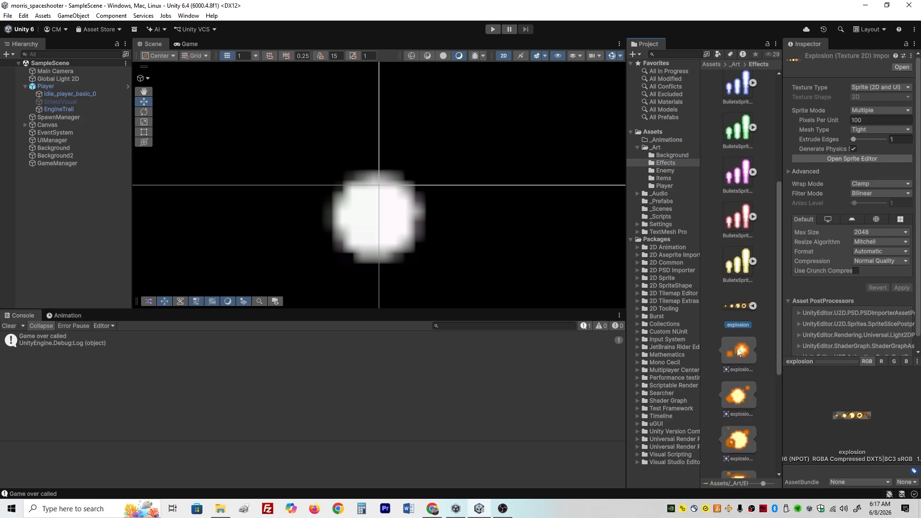
pyautogui.click(752, 306)
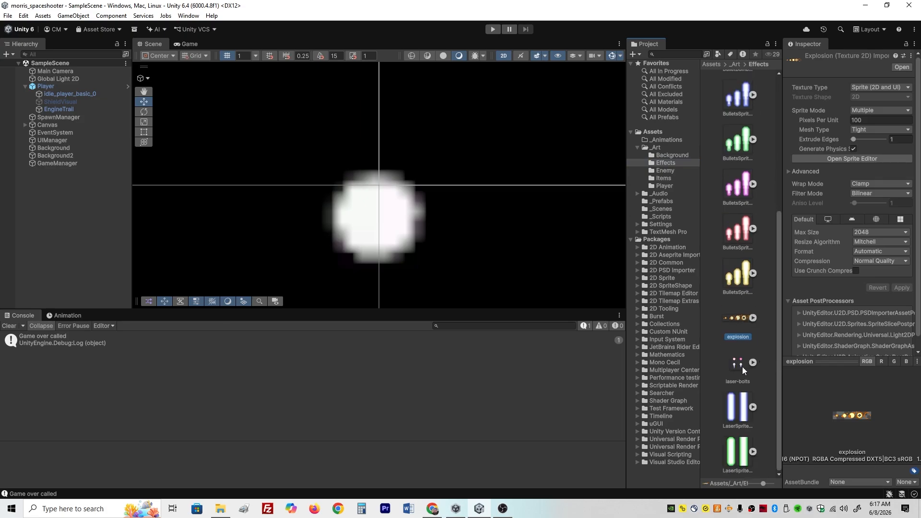
pyautogui.click(753, 318)
pyautogui.scroll(-2, 734, 364)
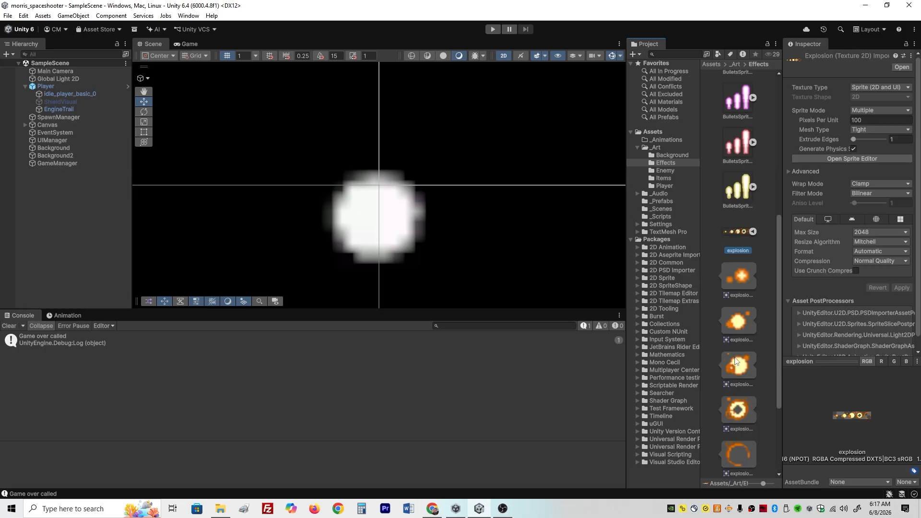
pyautogui.scroll(-1, 742, 341)
pyautogui.click(751, 225)
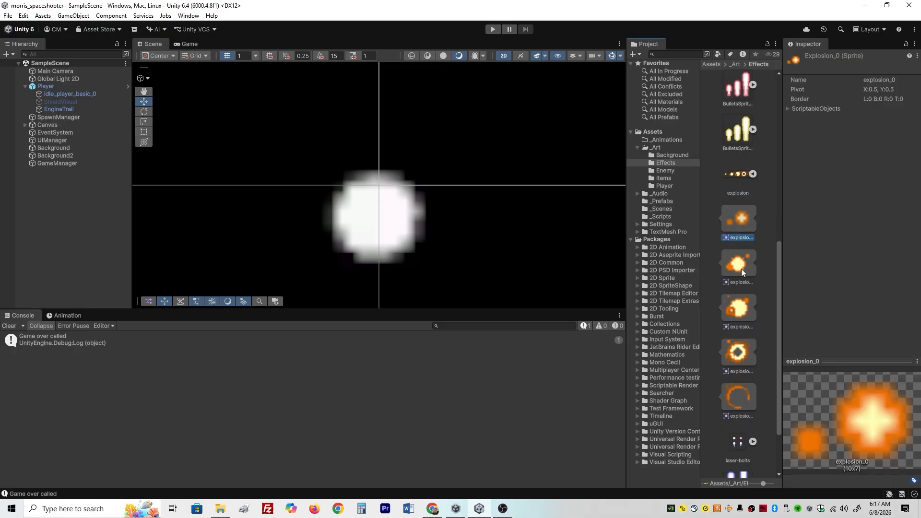
pyautogui.keyDown('shift'); pyautogui.click(728, 389); pyautogui.keyUp('shift')
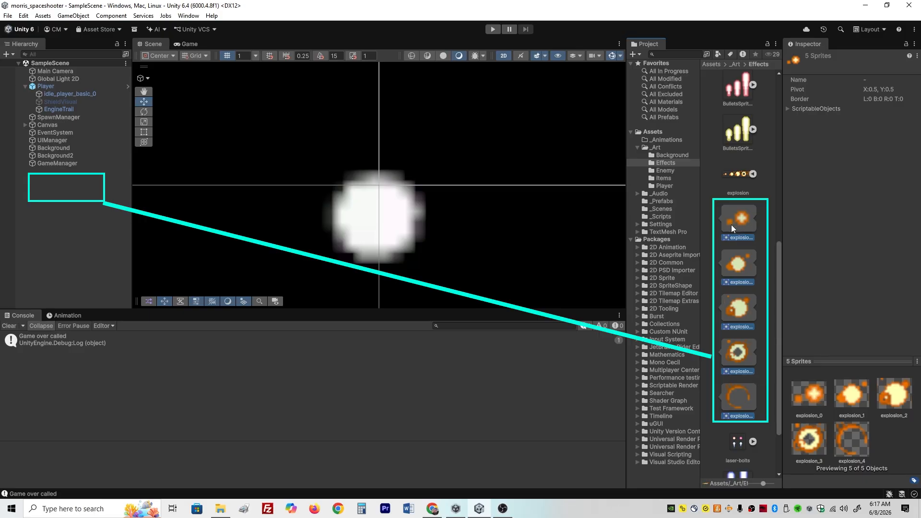
# - Create an animated scene object from the five selected explosion sprites, saving the clip as Explosion_Anim in the Assets/_Animations folder
pyautogui.moveTo(732, 225); pyautogui.dragTo(66, 188)
pyautogui.moveTo(66, 221); pyautogui.dragTo(67, 221)
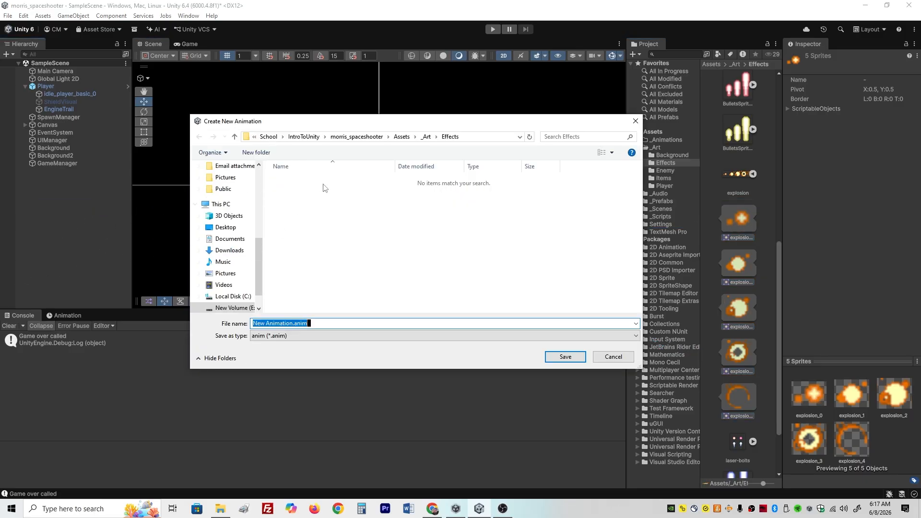
pyautogui.moveTo(351, 127); pyautogui.dragTo(400, 164)
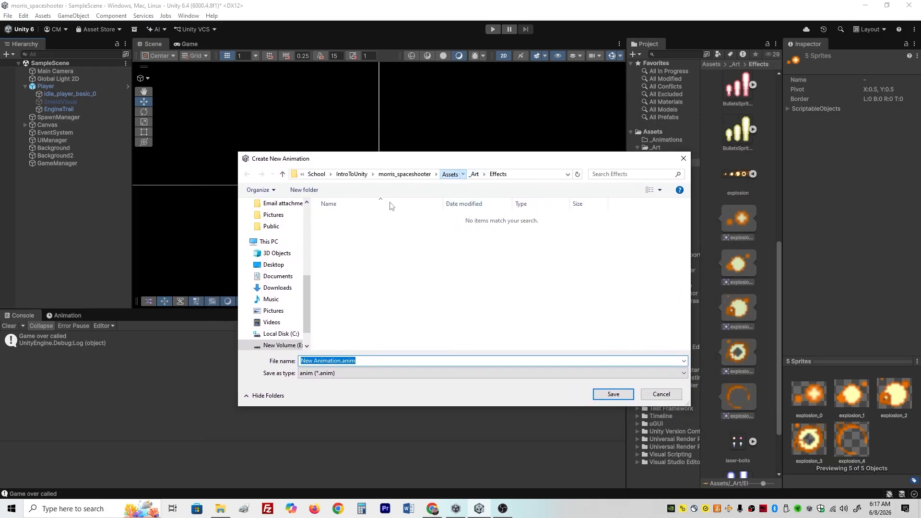
pyautogui.click(450, 174)
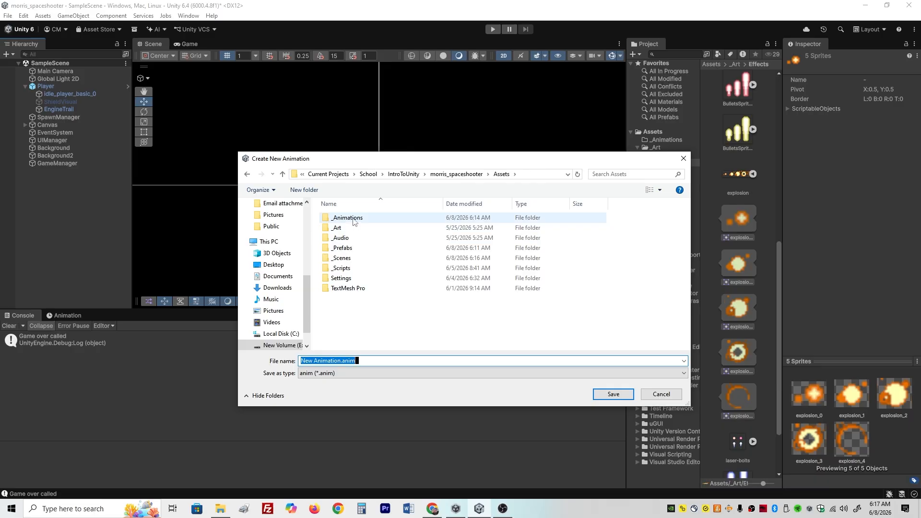
pyautogui.doubleClick(347, 218)
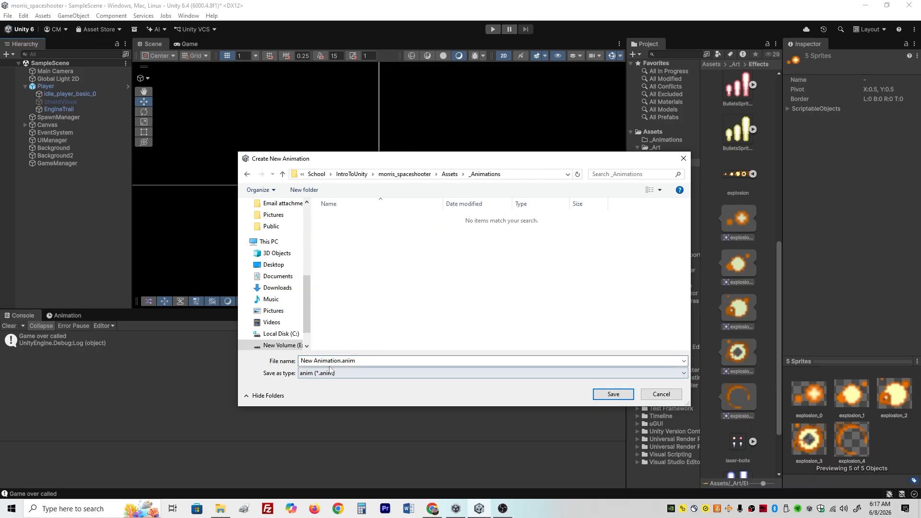
pyautogui.click(335, 360)
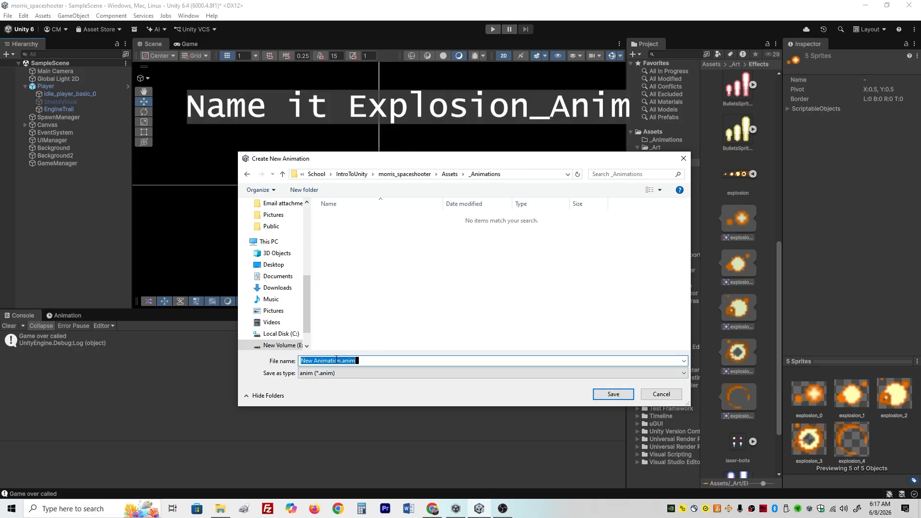
pyautogui.write('Explosion')
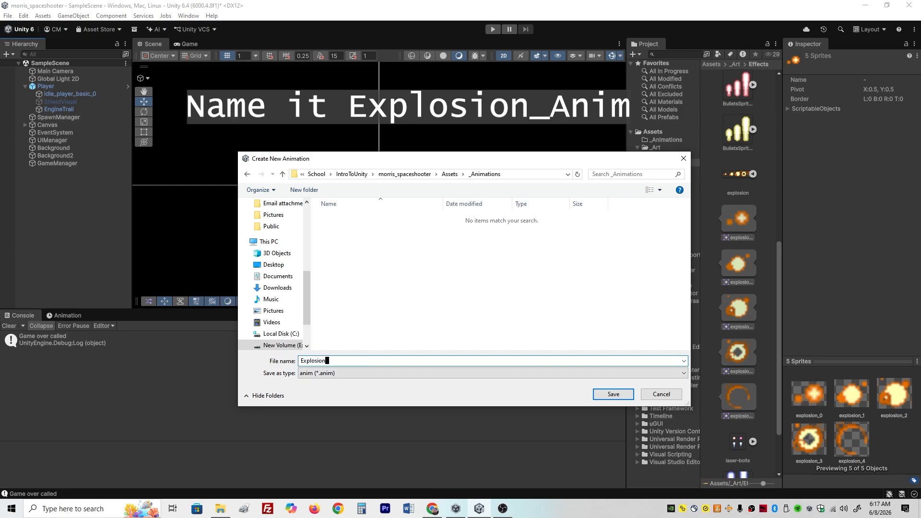
pyautogui.write('_Anim')
pyautogui.press('Return')
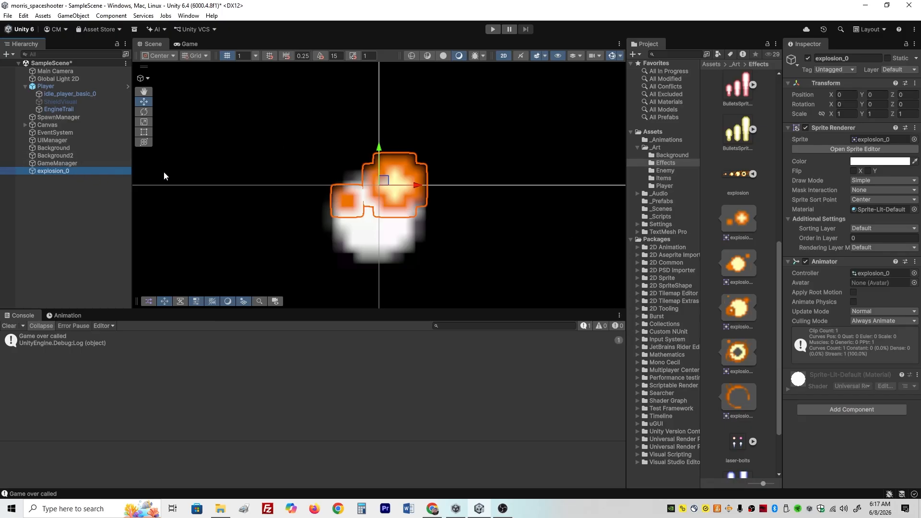
# - Open the explosion_0 animator controller from the _Animations folder and place the Explosion_Anim state beside Entry
pyautogui.click(661, 147)
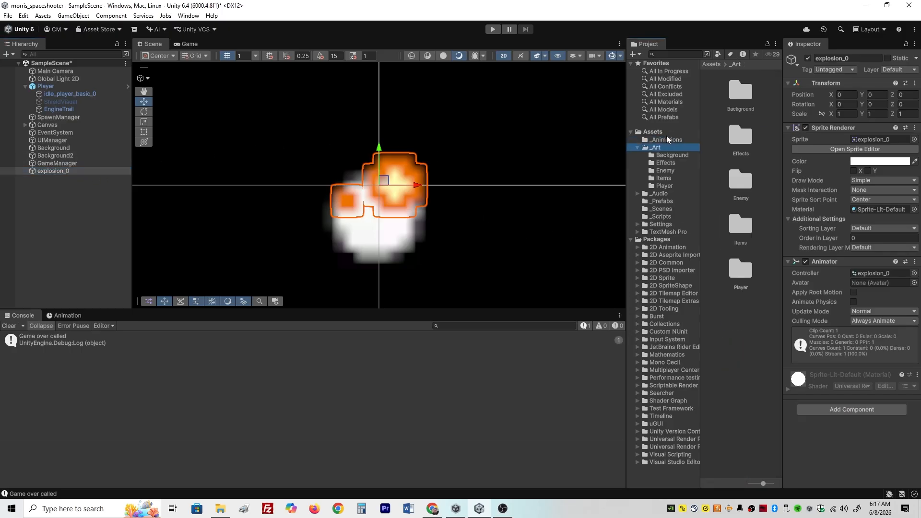
pyautogui.click(668, 141)
pyautogui.click(742, 93)
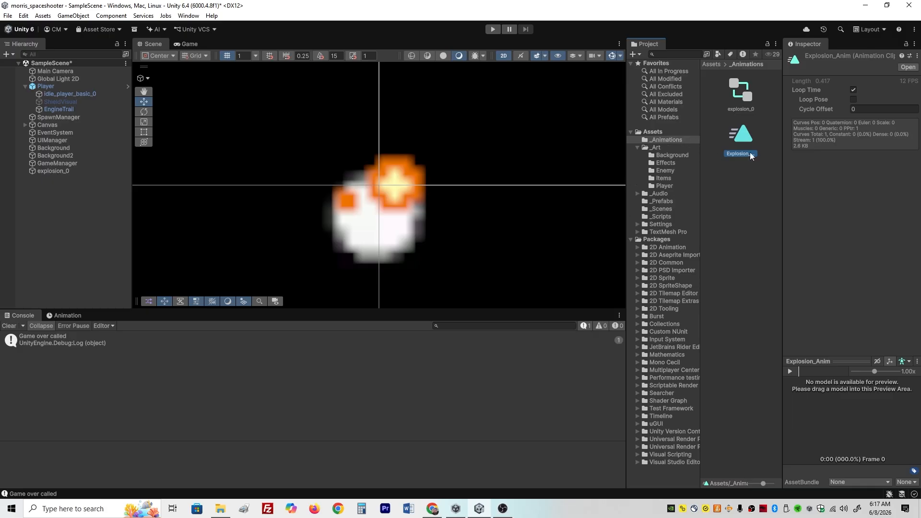
pyautogui.click(746, 98)
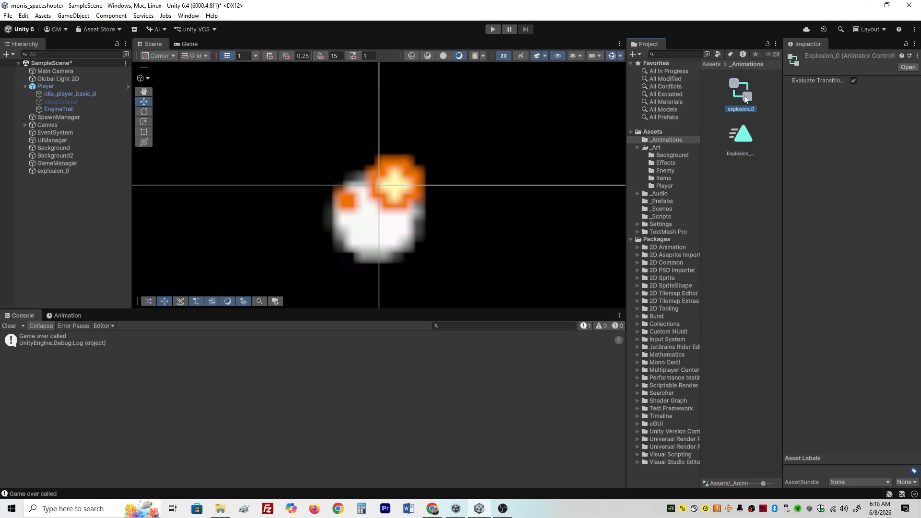
pyautogui.doubleClick(742, 105)
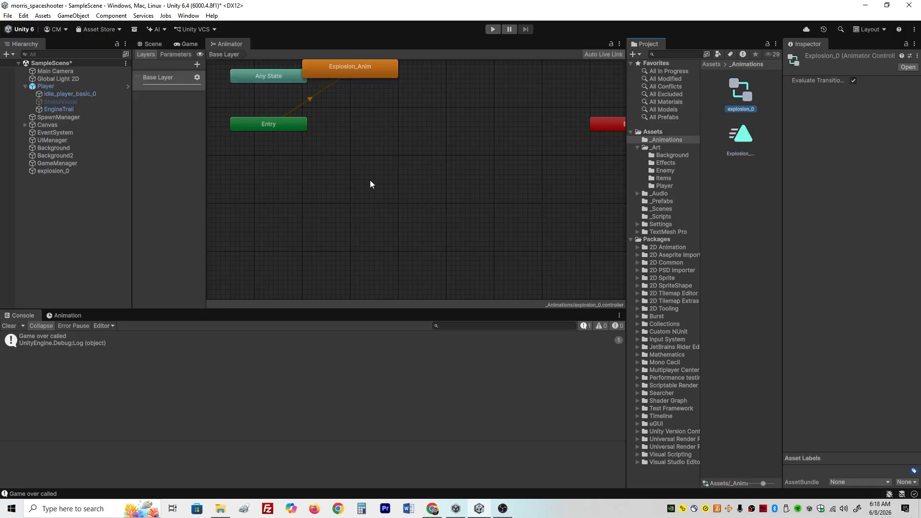
pyautogui.moveTo(371, 74); pyautogui.dragTo(422, 137)
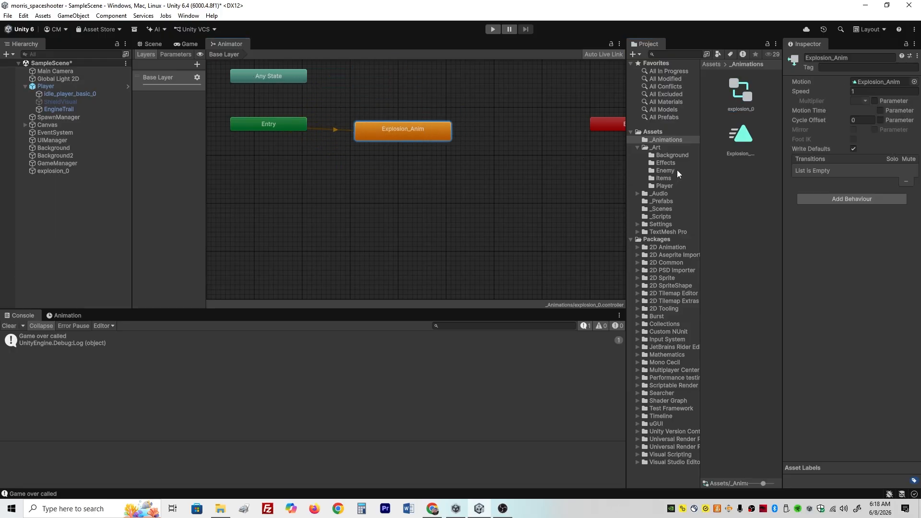
# - Open the Explosion_Anim clip for animation editing and scrub its timeline to frame 3 with the scene in view
pyautogui.click(742, 137)
pyautogui.doubleClick(742, 139)
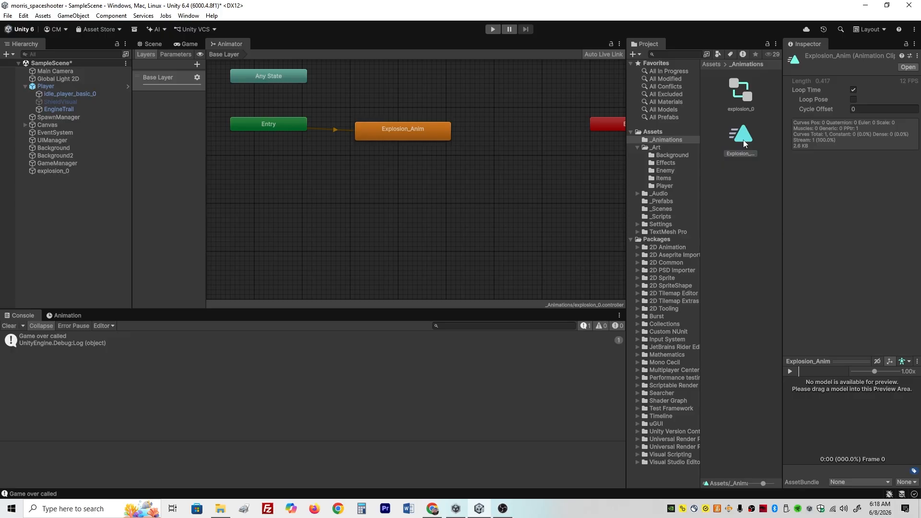
pyautogui.click(163, 46)
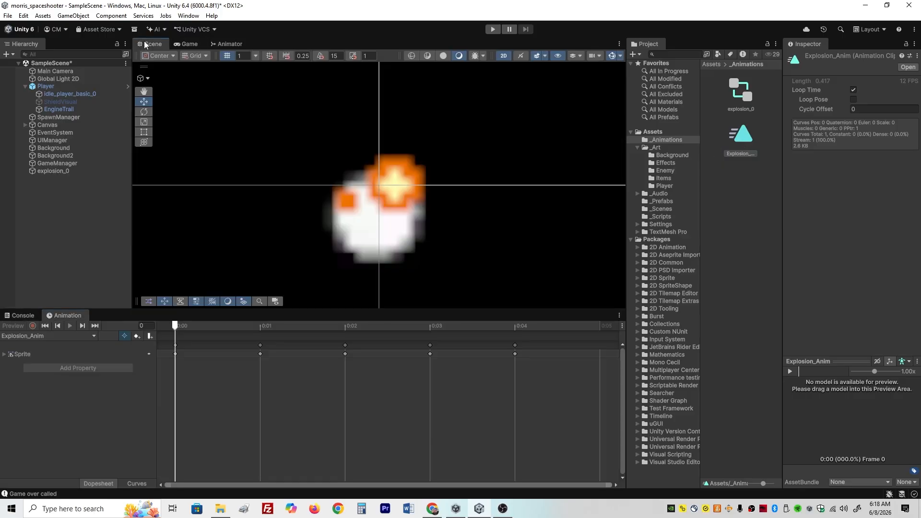
pyautogui.moveTo(177, 330); pyautogui.dragTo(407, 340)
pyautogui.scroll(-6, 413, 249)
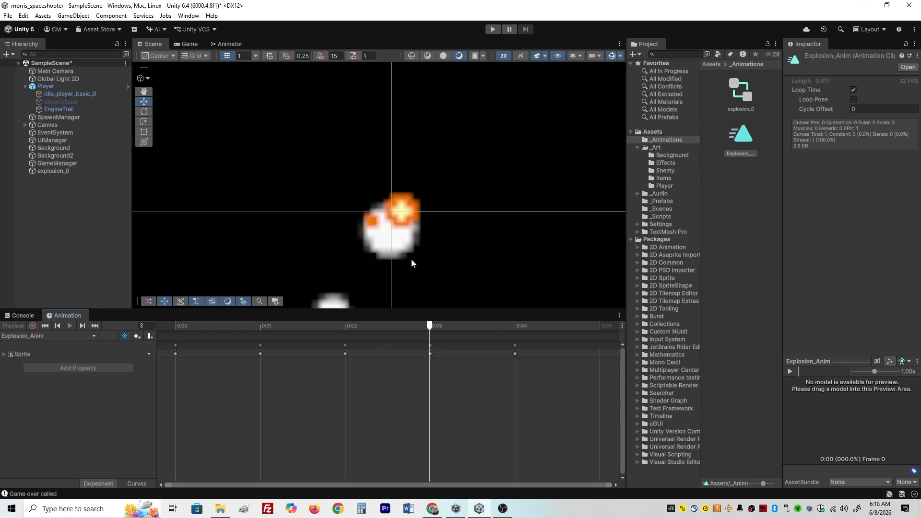
pyautogui.moveTo(458, 273); pyautogui.dragTo(456, 200, button='middle')
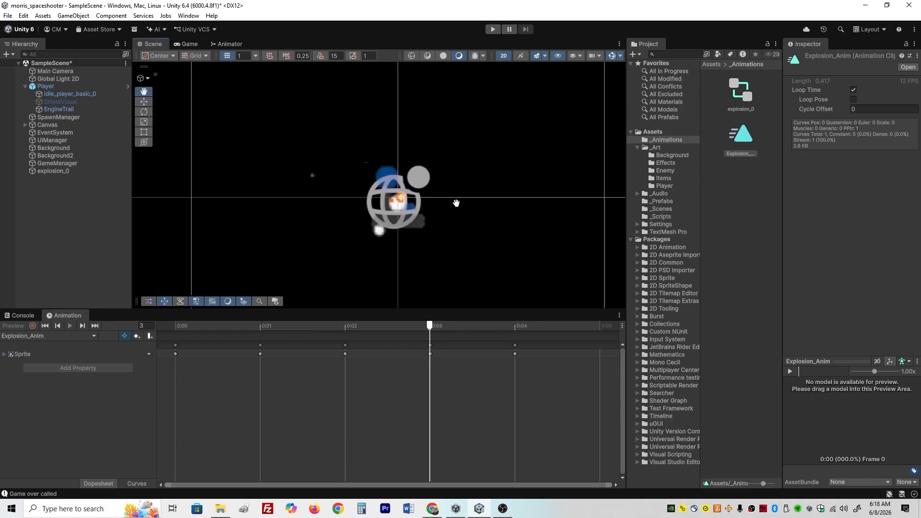
# - Move the explosion_0 object away from the scene origin to about X 0.558, Y 0.009, and preview its animation
pyautogui.click(77, 172)
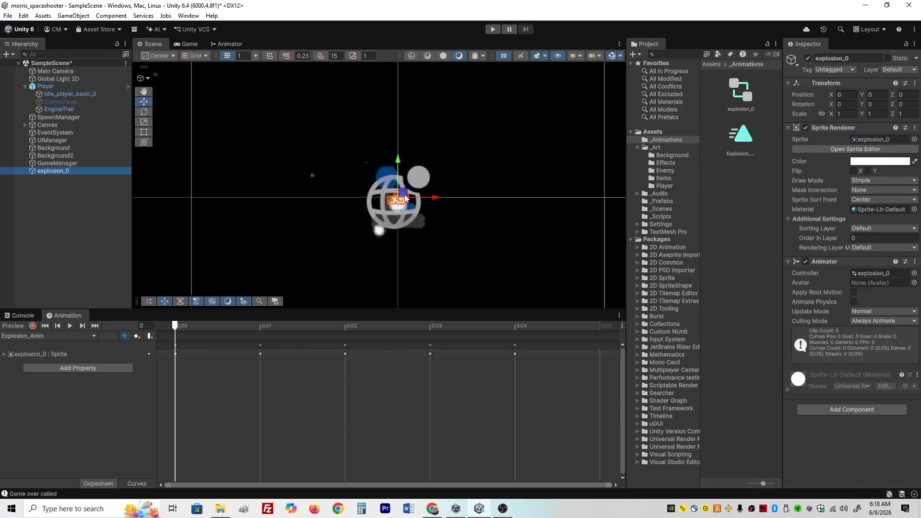
pyautogui.moveTo(398, 199); pyautogui.dragTo(513, 196)
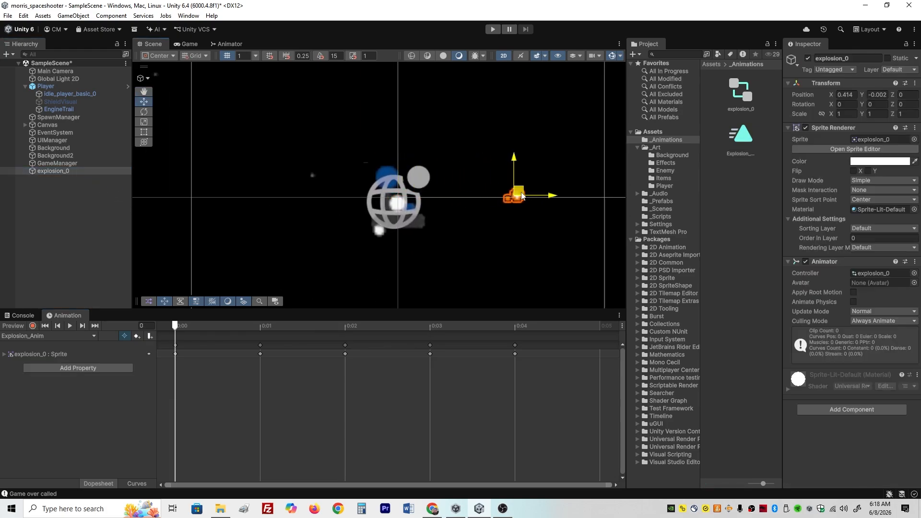
pyautogui.click(71, 326)
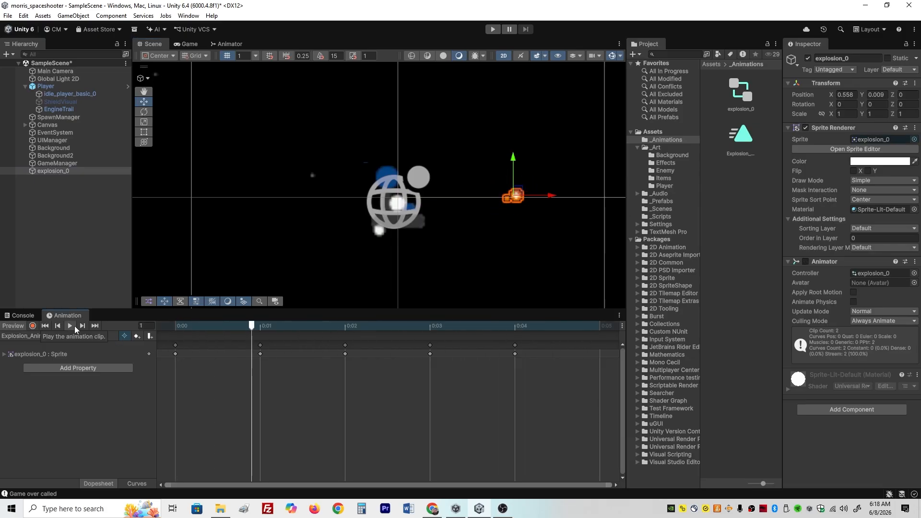
pyautogui.click(74, 327)
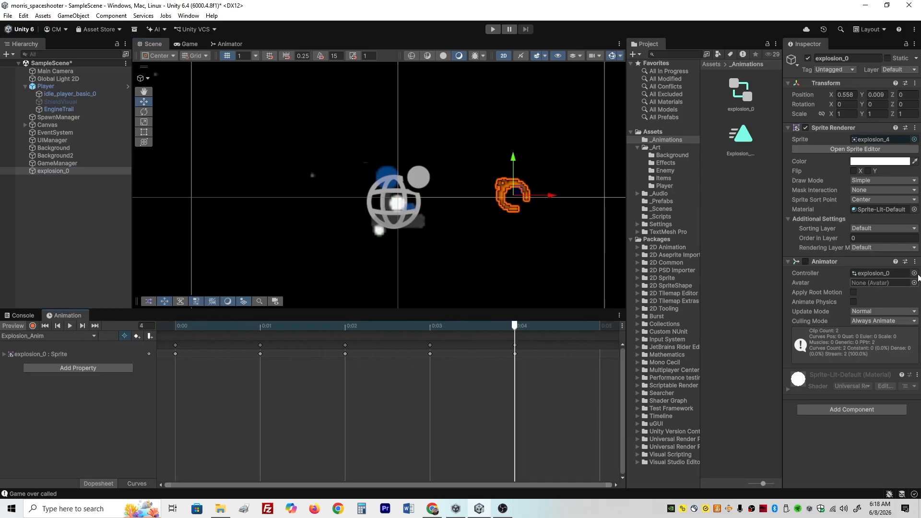
# - Turn off Loop Time for the Explosion_Anim clip and save the scene
pyautogui.click(744, 136)
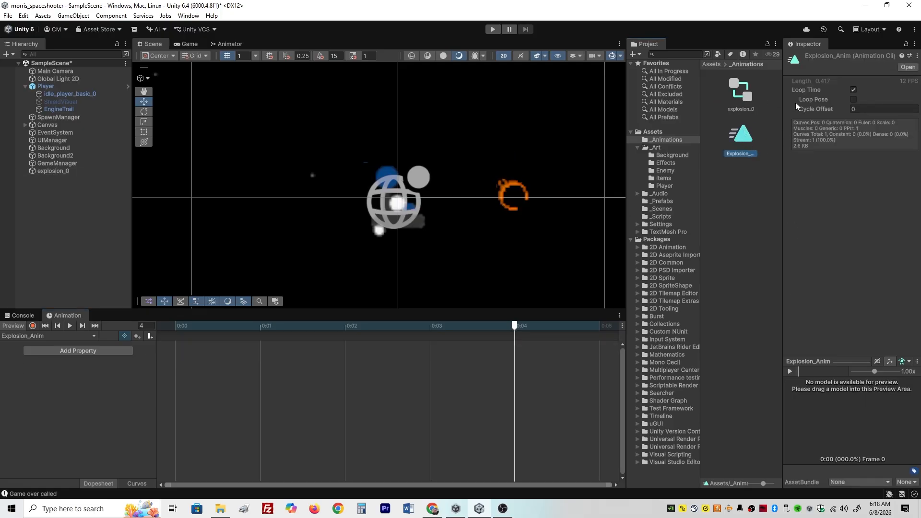
pyautogui.click(853, 90)
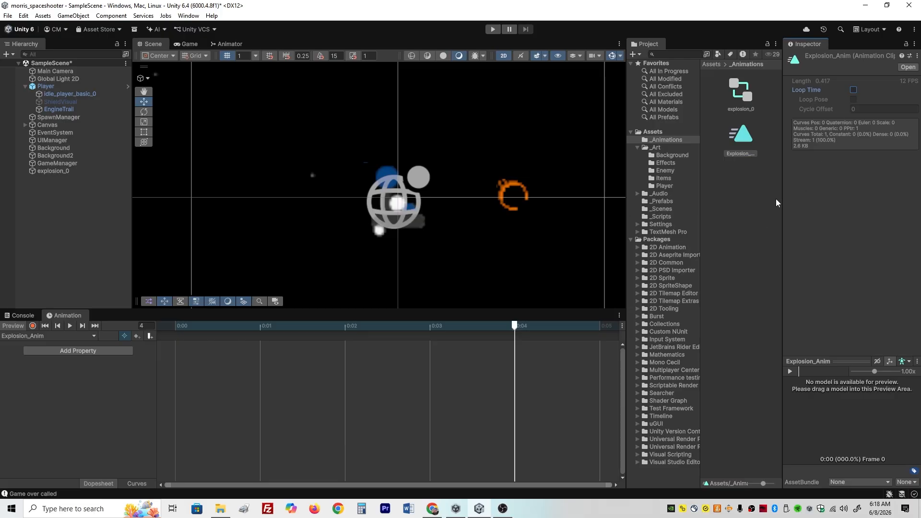
pyautogui.hotkey('ctrl', 's')
pyautogui.click(71, 219)
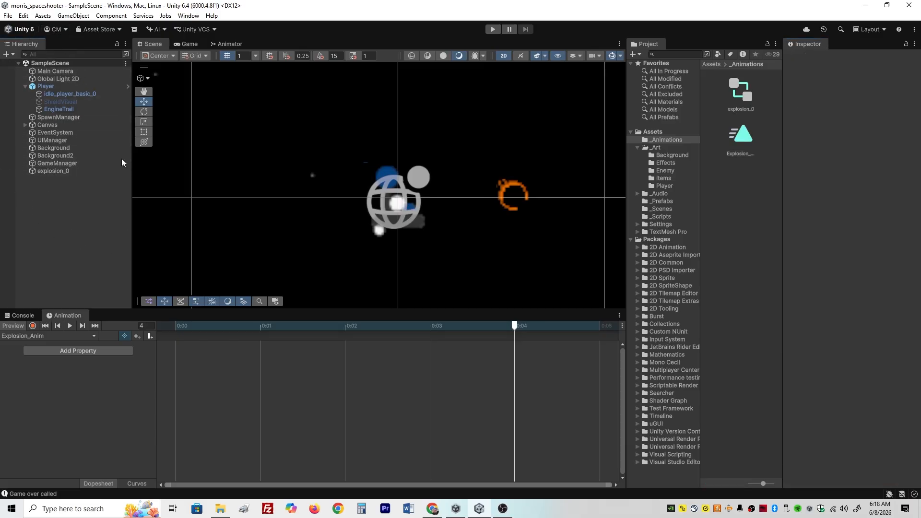
# - Rename the explosion_0 scene object as ExplosionPrefab
pyautogui.click(54, 171)
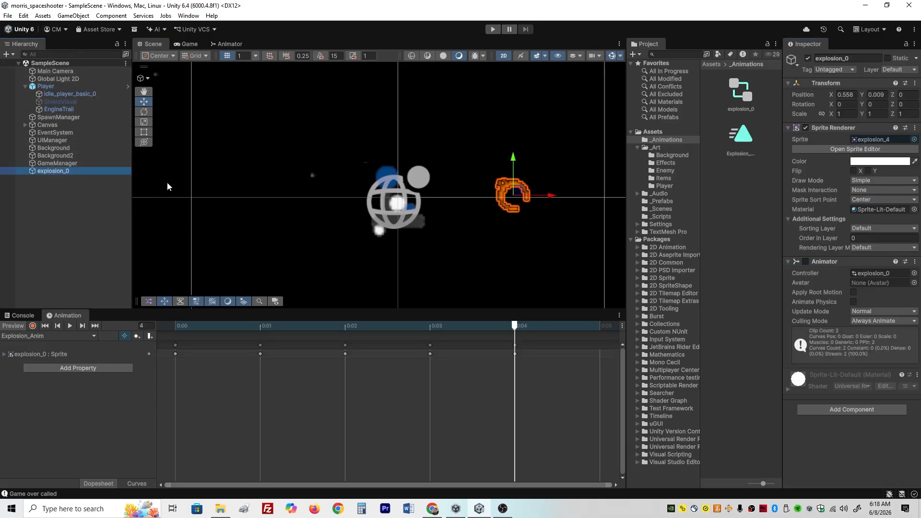
pyautogui.click(50, 173)
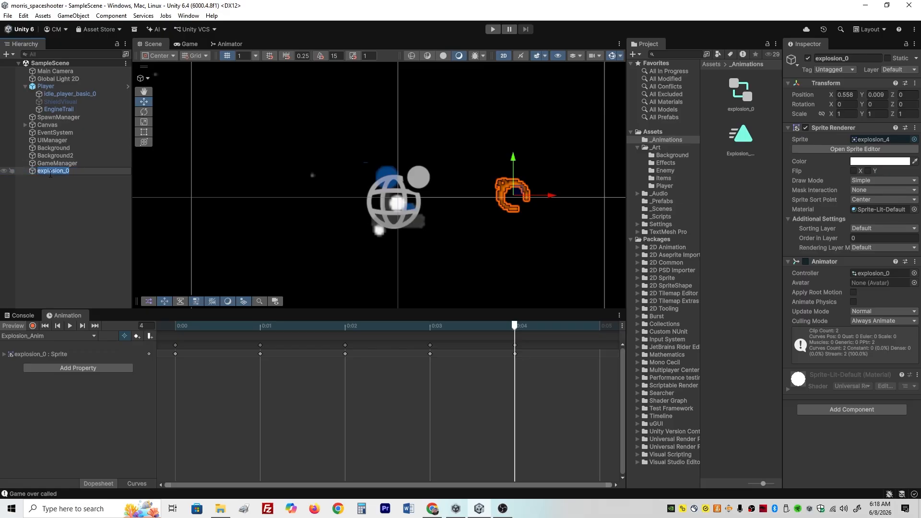
pyautogui.write('Explosio')
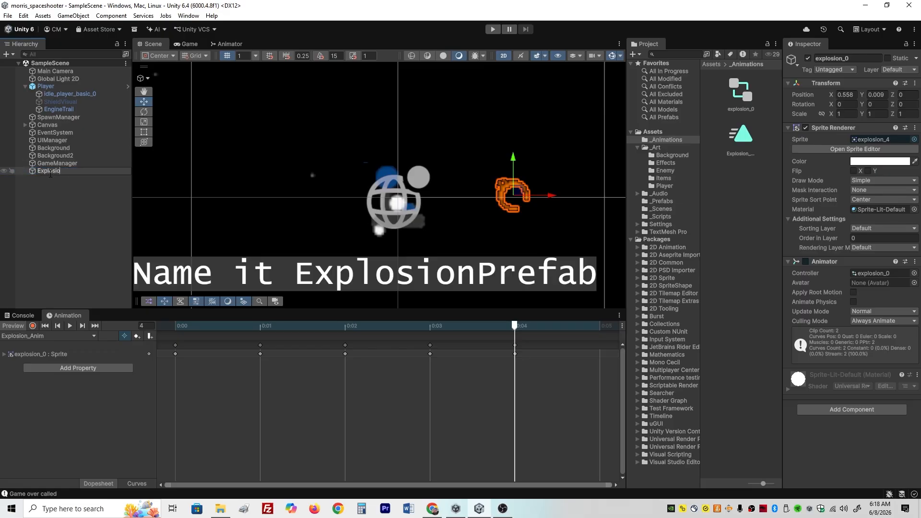
pyautogui.write('nPrefab')
# - Create a MonoBehaviour script named Explosion in the _Scripts folder
pyautogui.click(660, 217)
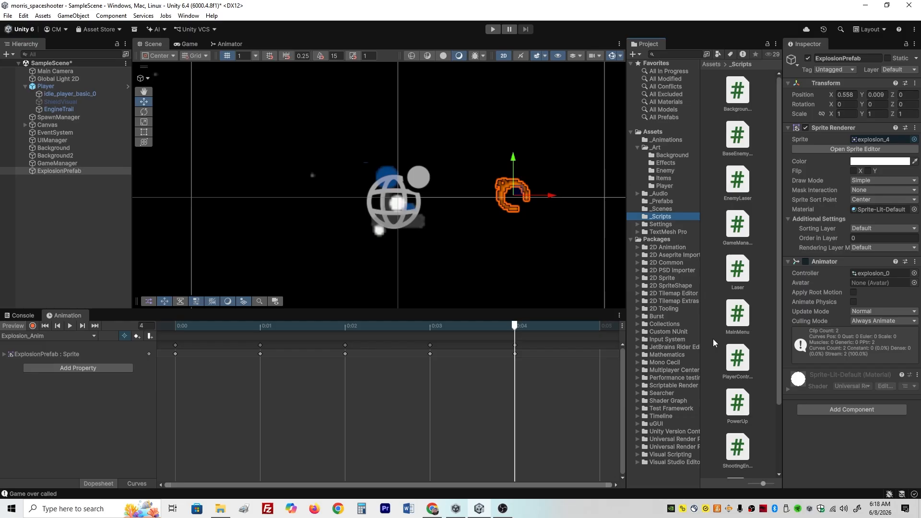
pyautogui.rightClick(765, 298)
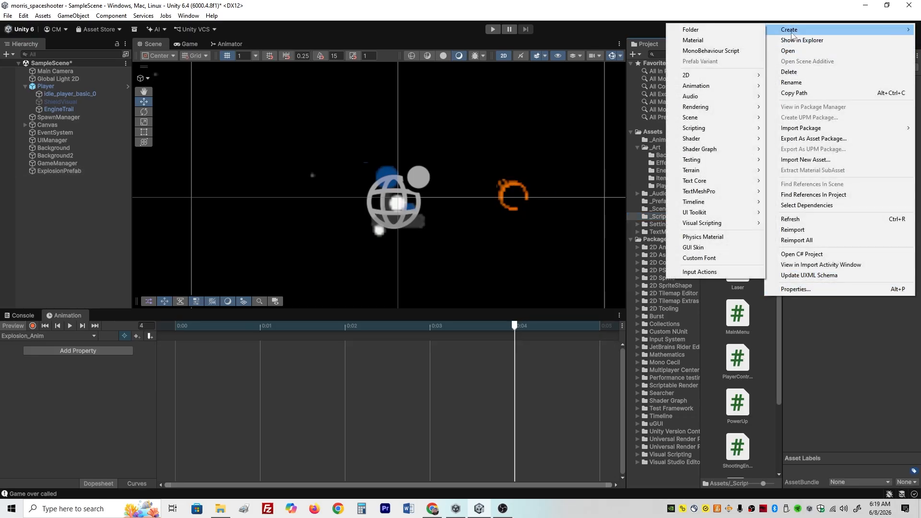
pyautogui.moveTo(776, 32)
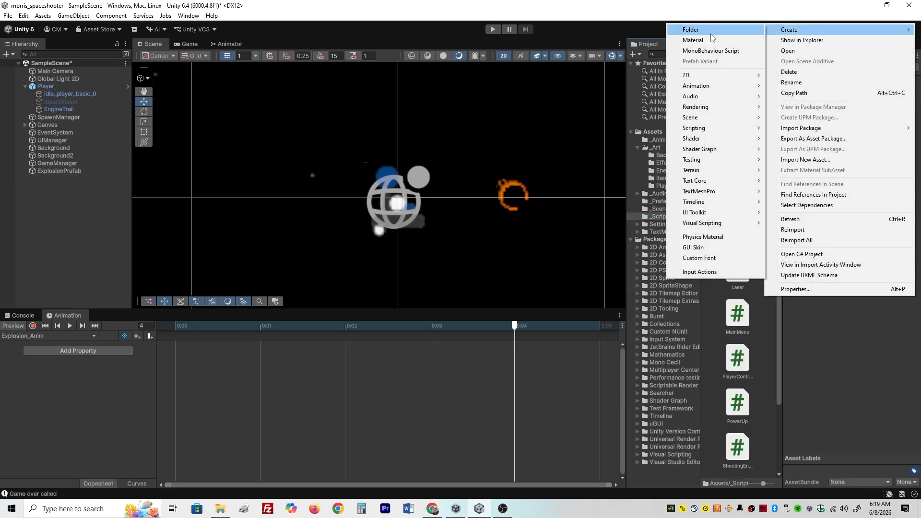
pyautogui.click(705, 50)
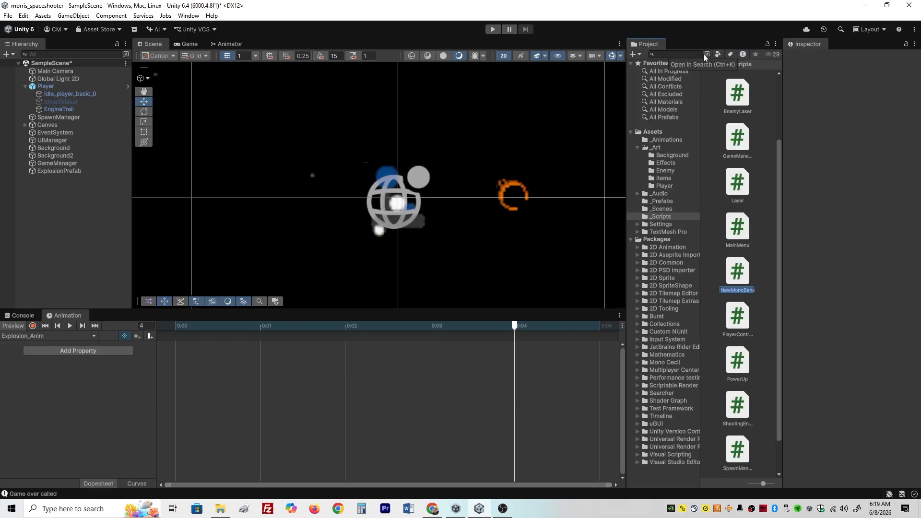
pyautogui.write('E')
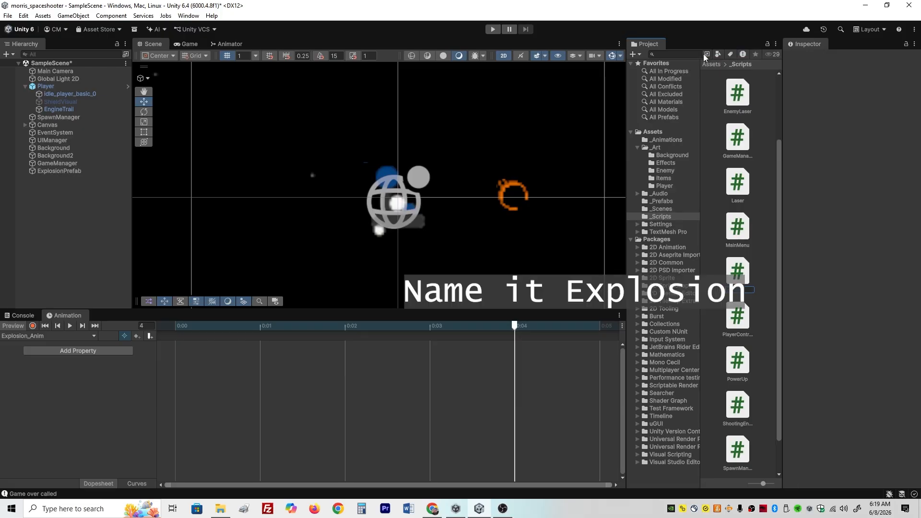
pyautogui.write('xplosion')
pyautogui.press('Return')
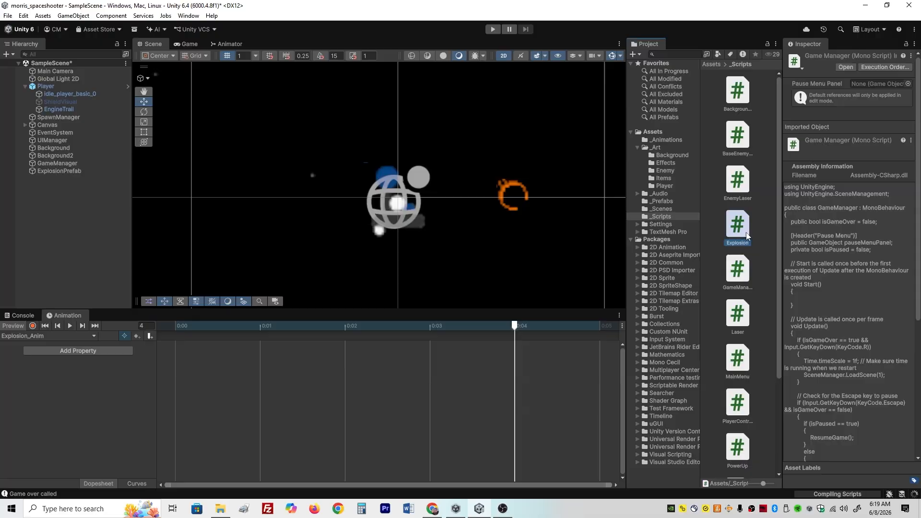
# - Attach the Explosion script to the ExplosionPrefab object as a component
pyautogui.click(82, 171)
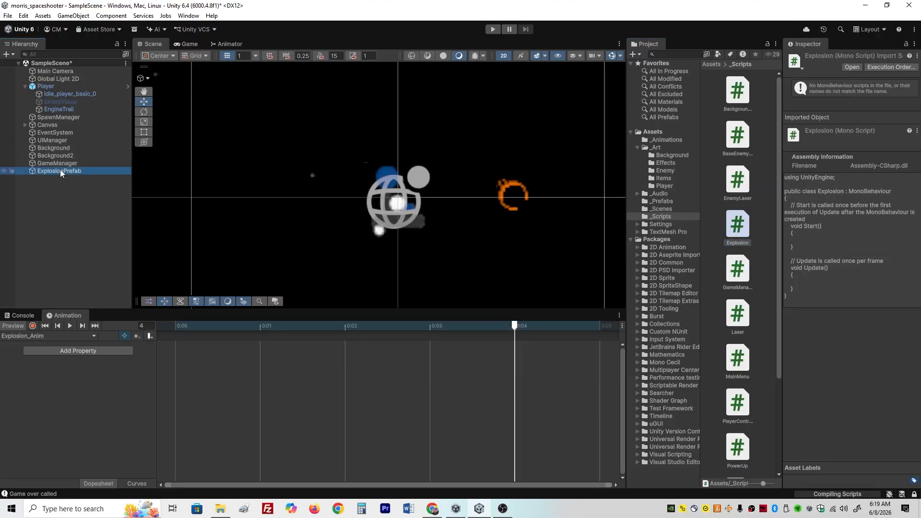
pyautogui.moveTo(736, 228); pyautogui.dragTo(839, 454)
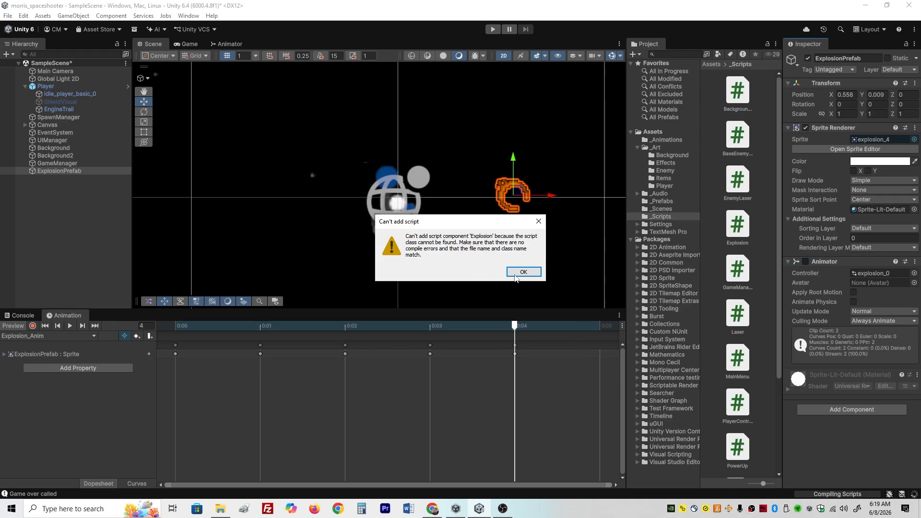
pyautogui.click(523, 272)
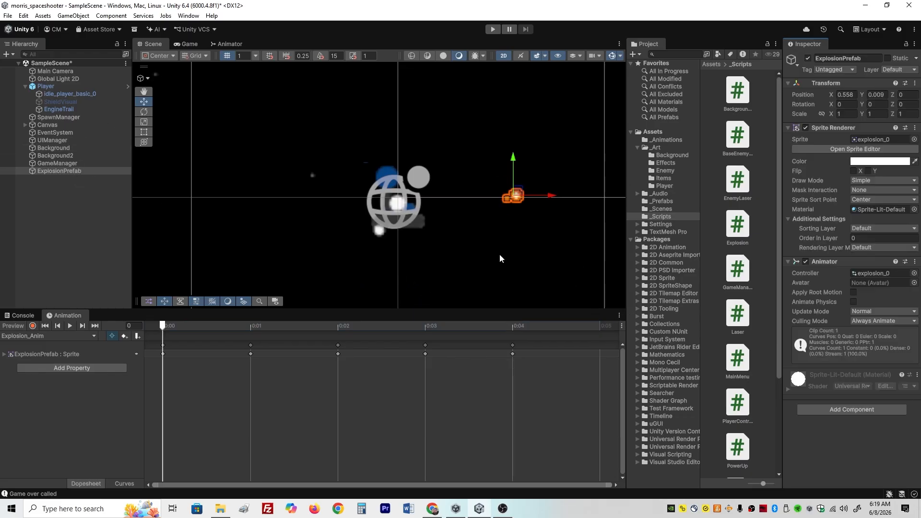
pyautogui.moveTo(745, 237); pyautogui.dragTo(842, 428)
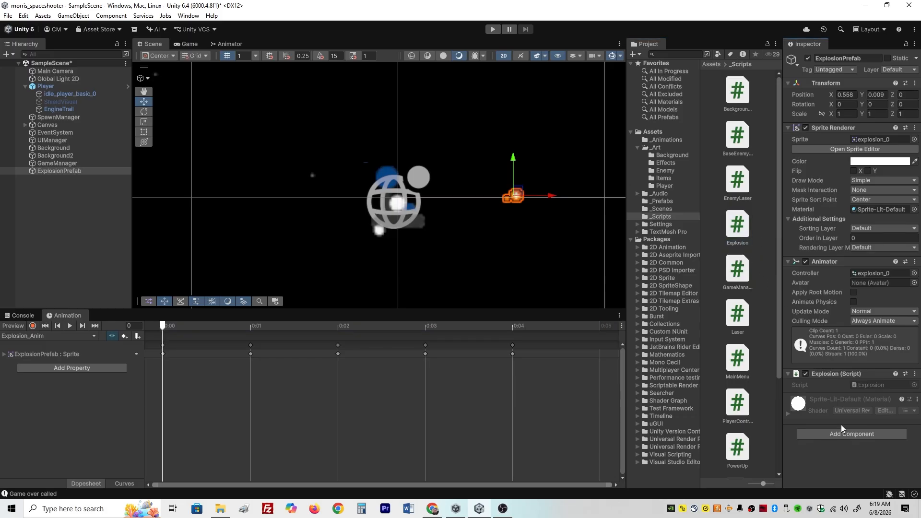
# - Open the Explosion script in Visual Studio and add Destroy(this.gameObject, 3f); inside its Start method
pyautogui.click(870, 385)
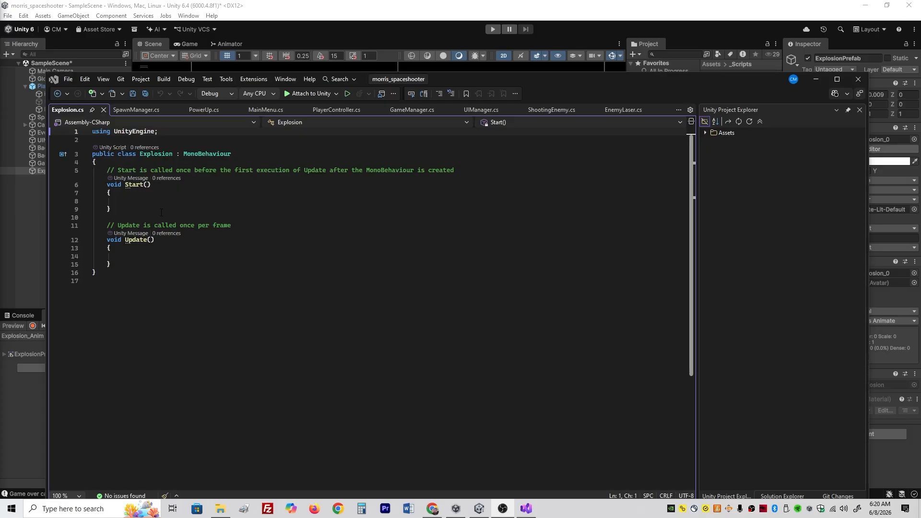
pyautogui.click(138, 193)
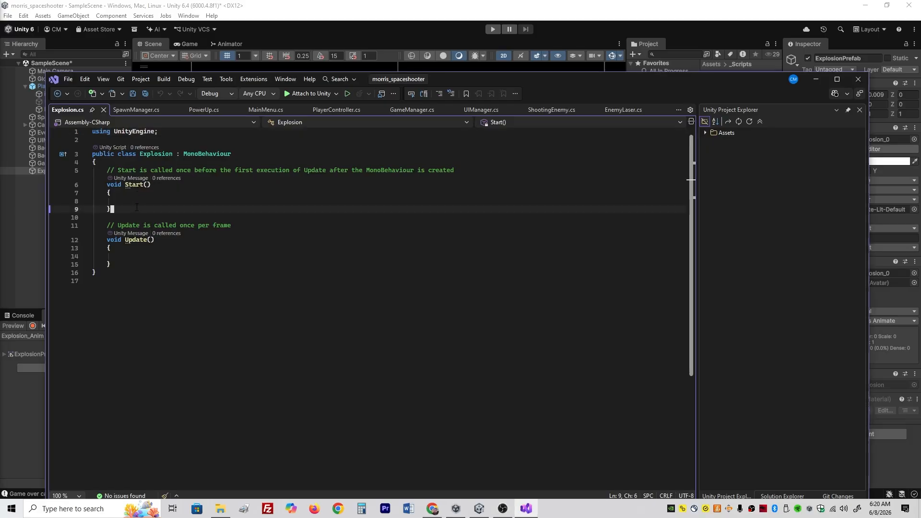
pyautogui.press('Down')
pyautogui.write('Destroy(this.gameObject, 3f);')
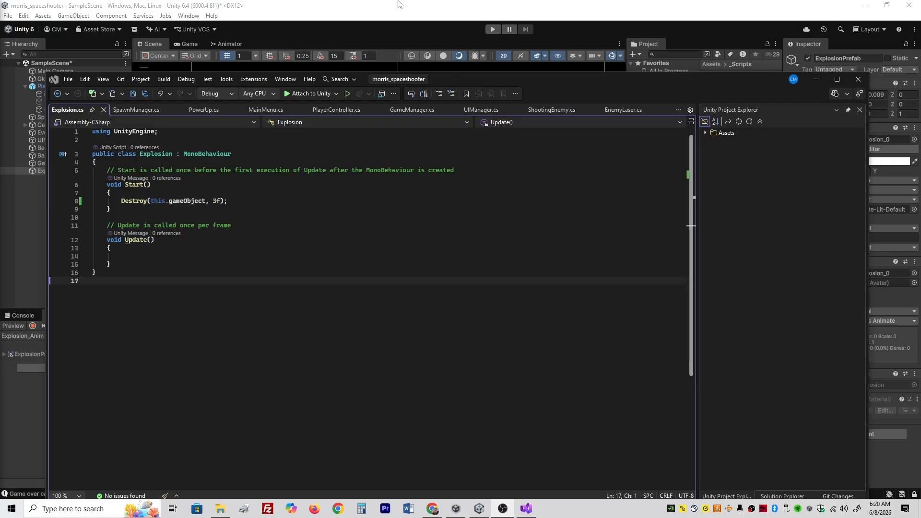
# - Switch back to Unity and store the ExplosionPrefab object as a prefab in the _Prefabs folder
pyautogui.click(397, 4)
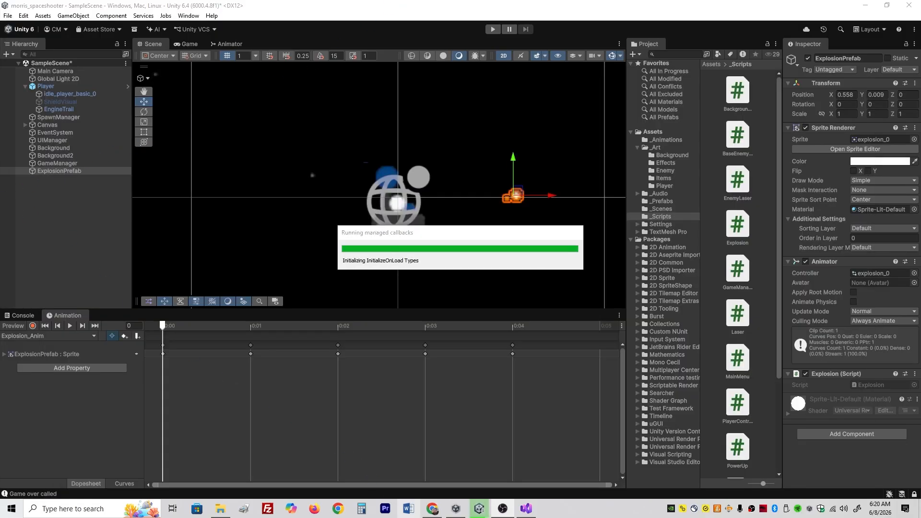
pyautogui.click(527, 509)
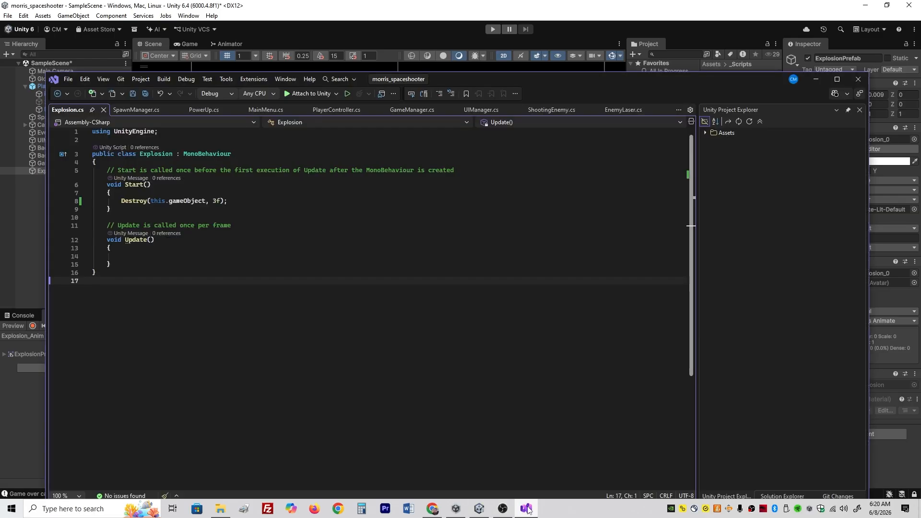
pyautogui.click(527, 508)
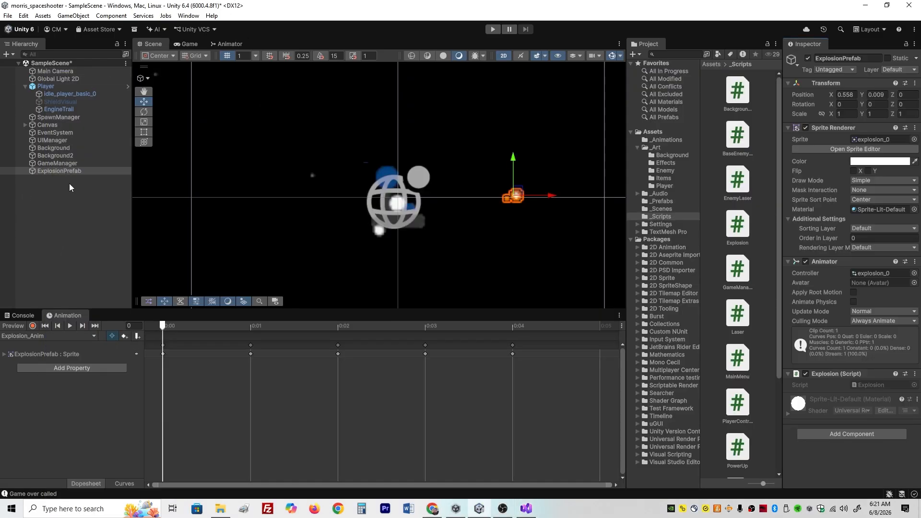
pyautogui.click(59, 173)
pyautogui.moveTo(60, 176); pyautogui.dragTo(670, 203)
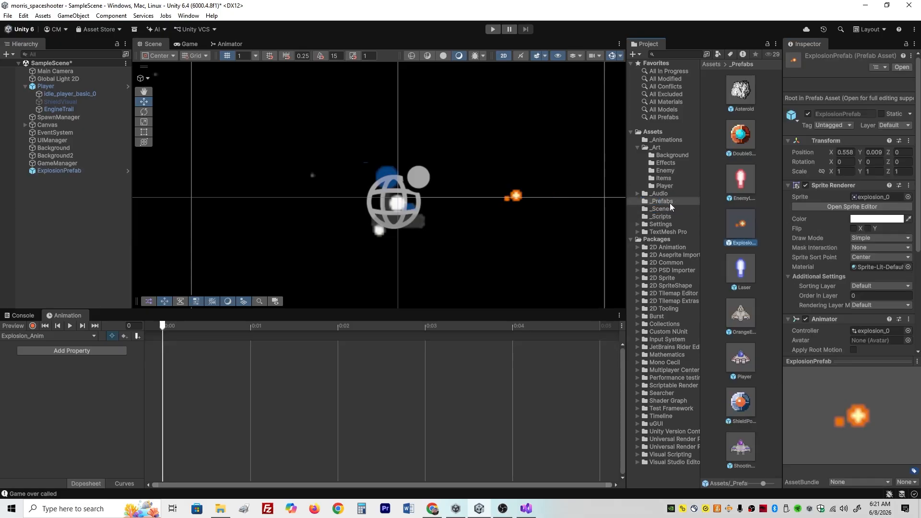
# - Open the BaseEnemyController script and add a "Visual Effects" header with a public GameObject explosionPrefab field below the playerController field
pyautogui.click(661, 216)
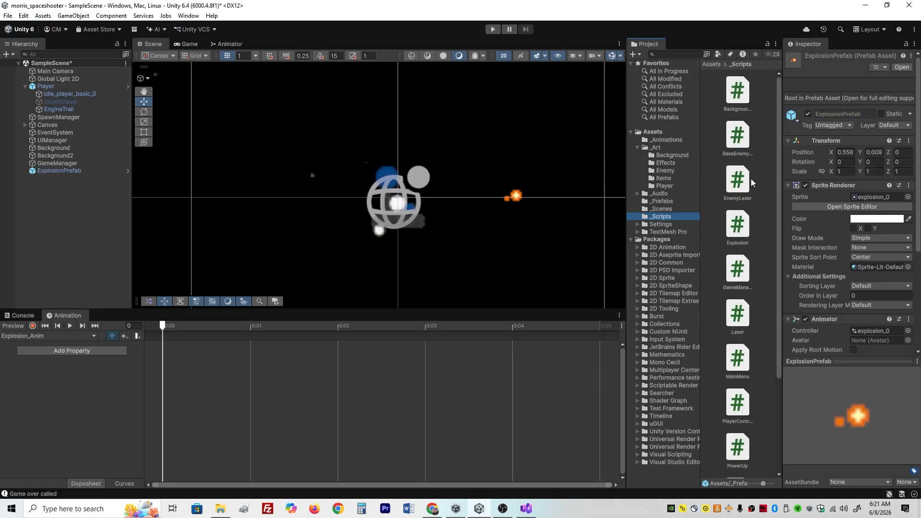
pyautogui.doubleClick(741, 137)
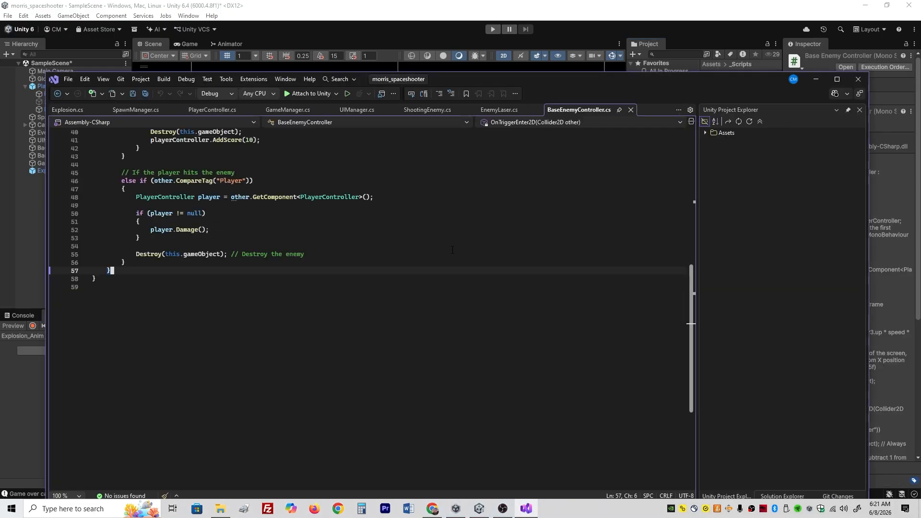
pyautogui.scroll(14, 241, 258)
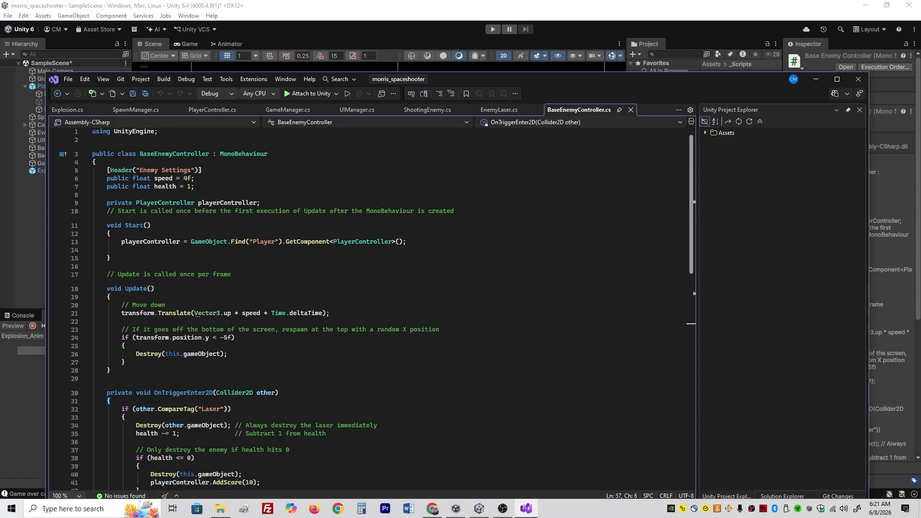
pyautogui.click(282, 204)
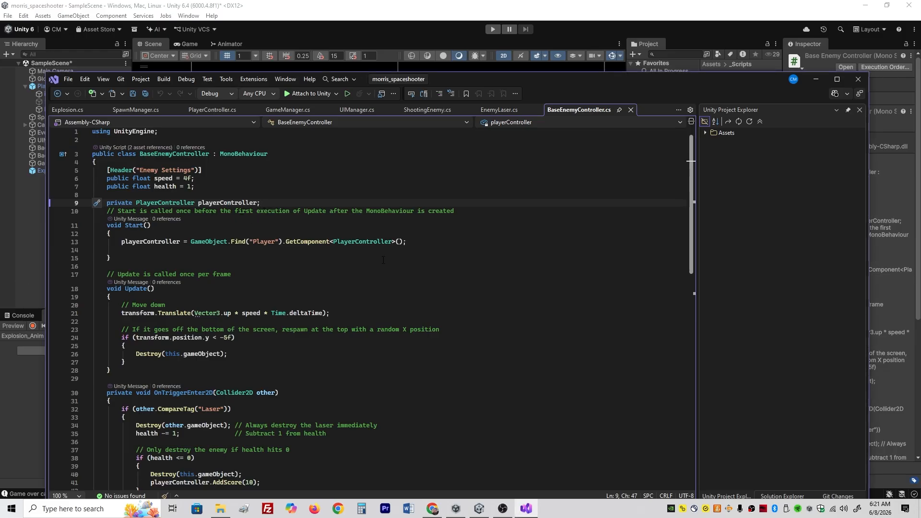
pyautogui.write('[Header("Visual Effects")] public GameObject explosionPrefab;')
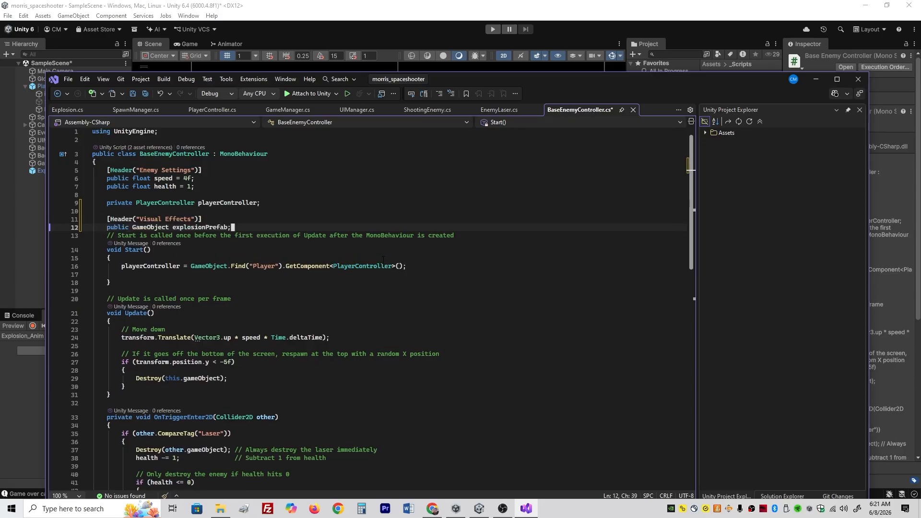
pyautogui.press('Return')
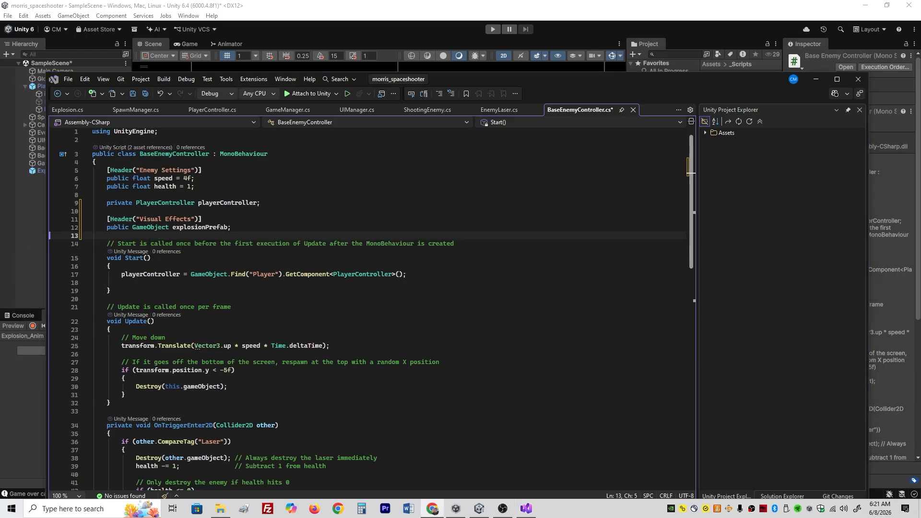
# - Add Instantiate(explosionPrefab, transform.position, Quaternion.identity); before Destroy in the laser branch's health <= 0 block of OnTriggerEnter2D, and save the script
pyautogui.click(398, 380)
pyautogui.scroll(-7, 407, 384)
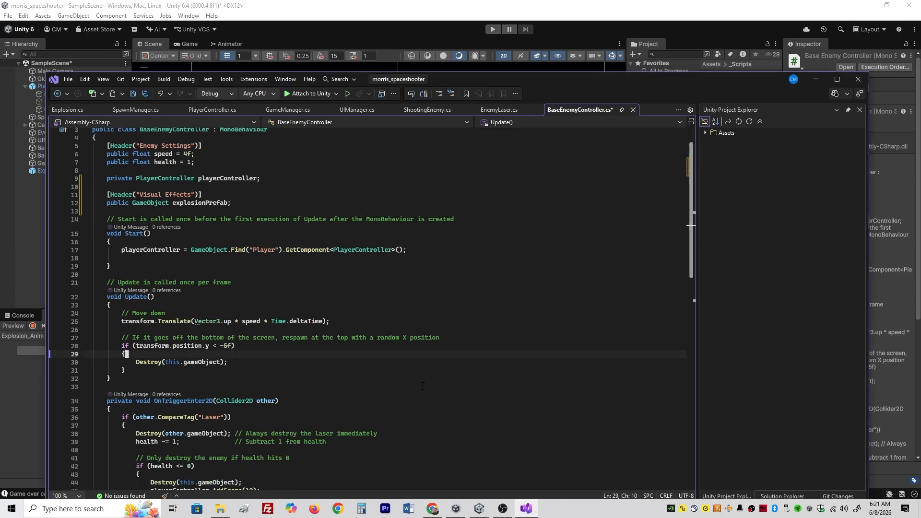
pyautogui.scroll(-1, 423, 386)
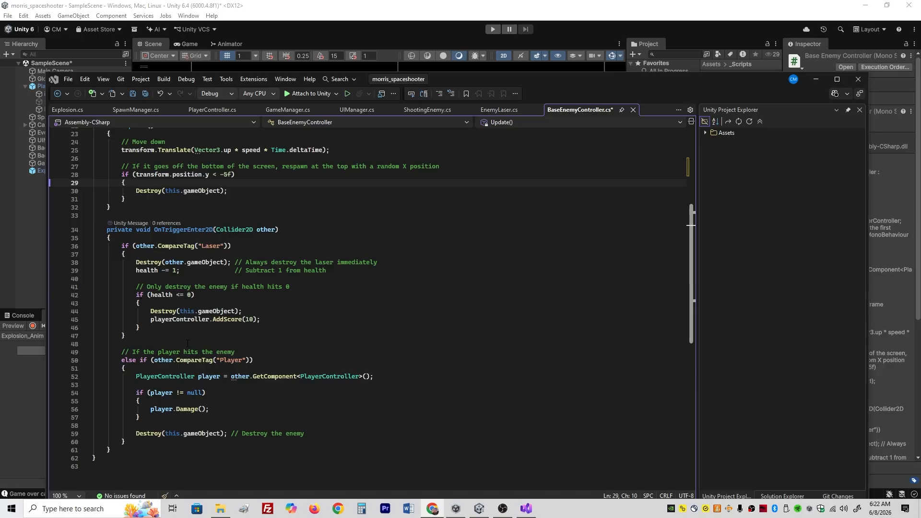
pyautogui.click(232, 303)
pyautogui.press('Return')
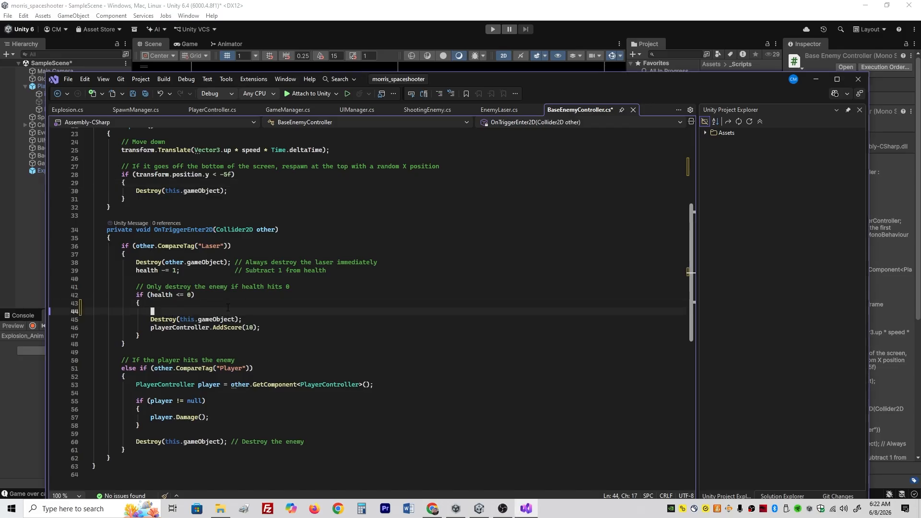
pyautogui.press('Tab')
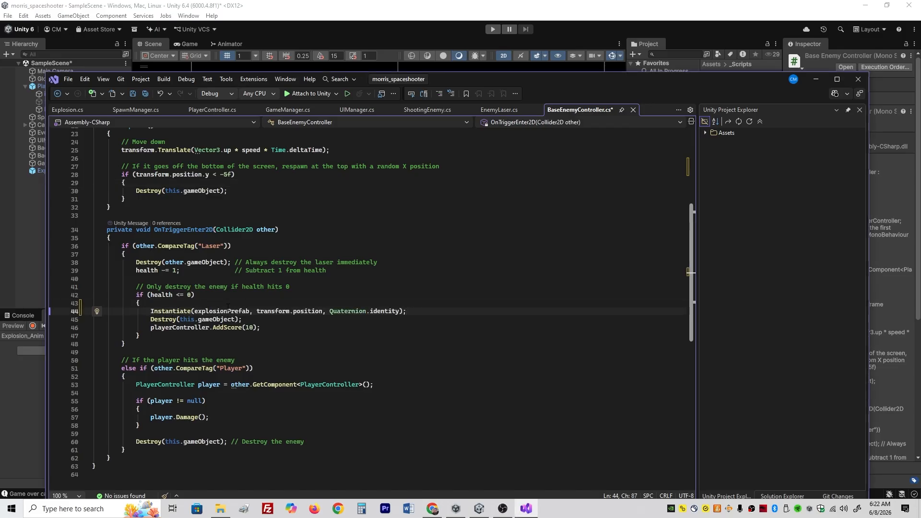
pyautogui.press('Return')
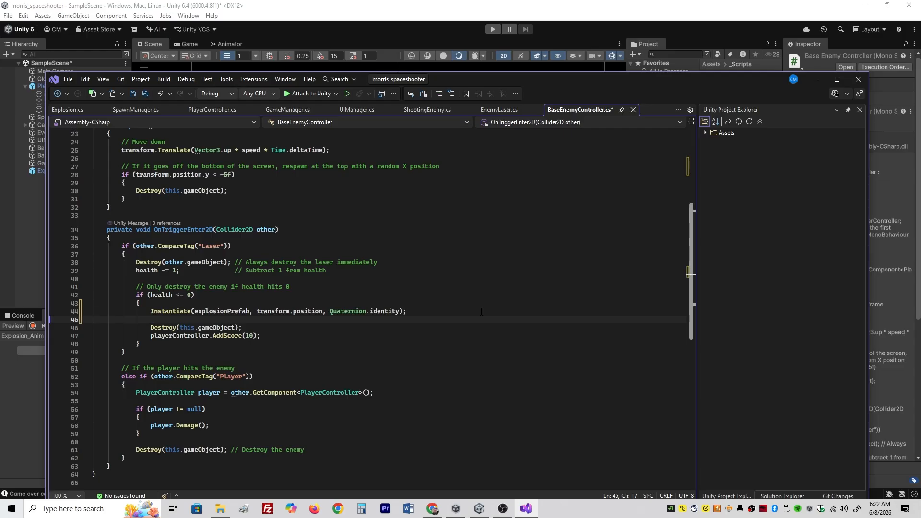
pyautogui.hotkey('ctrl', 's')
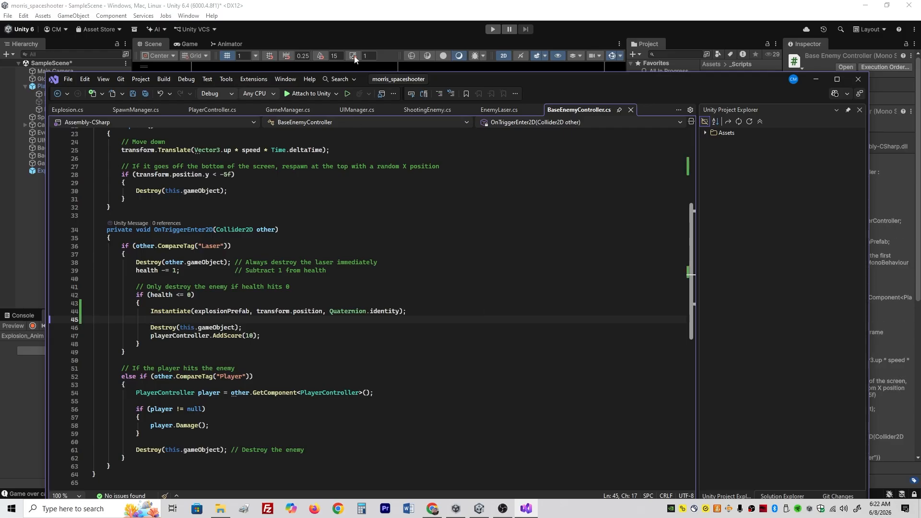
# - Switch back to Unity, add the OrangeEnemy prefab to the scene, and assign ExplosionPrefab to its Base Enemy Controller's Explosion Prefab field
pyautogui.click(633, 39)
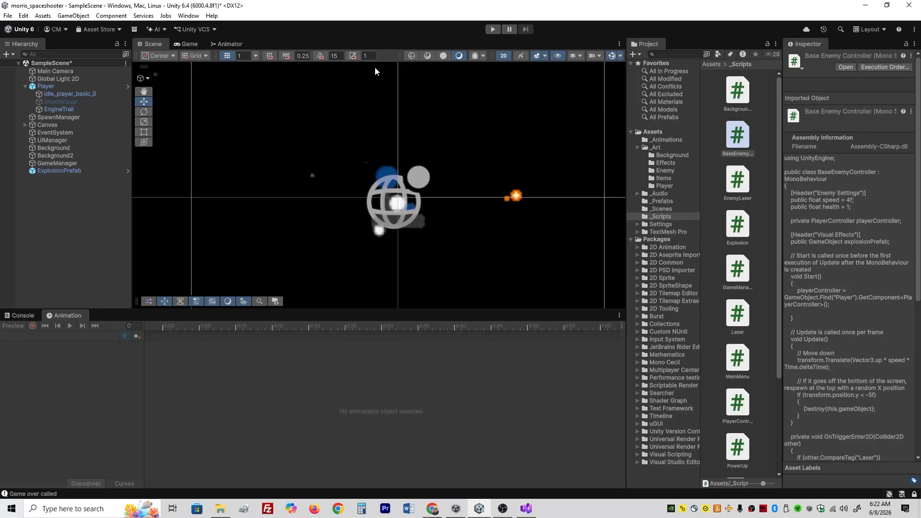
pyautogui.click(662, 201)
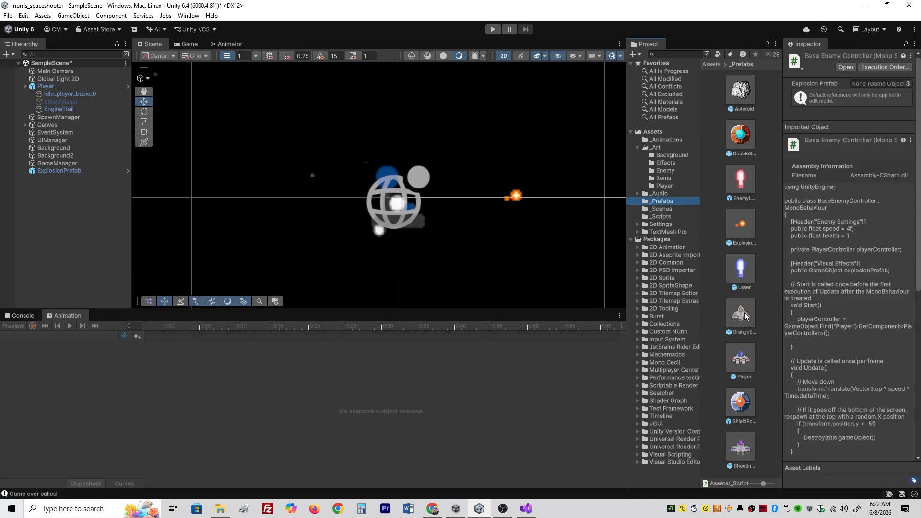
pyautogui.moveTo(742, 315); pyautogui.dragTo(45, 229)
pyautogui.scroll(-1, 283, 232)
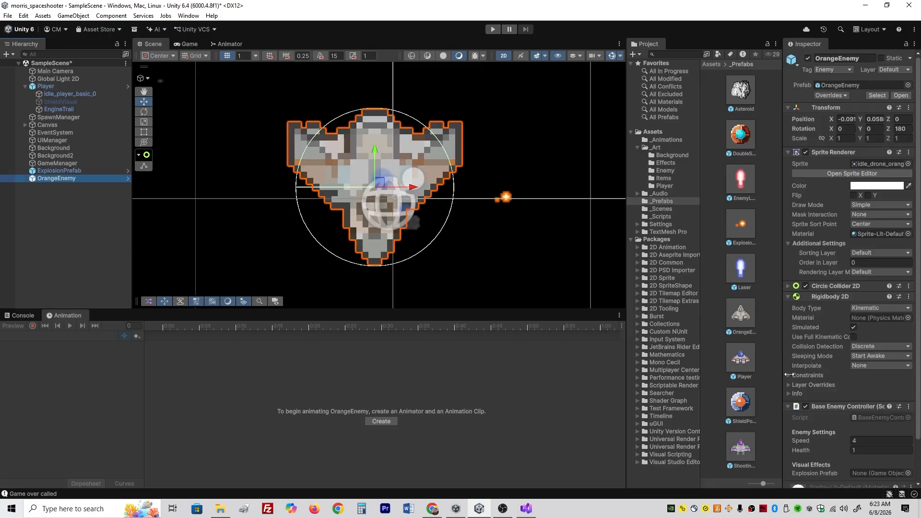
pyautogui.scroll(-2, 833, 385)
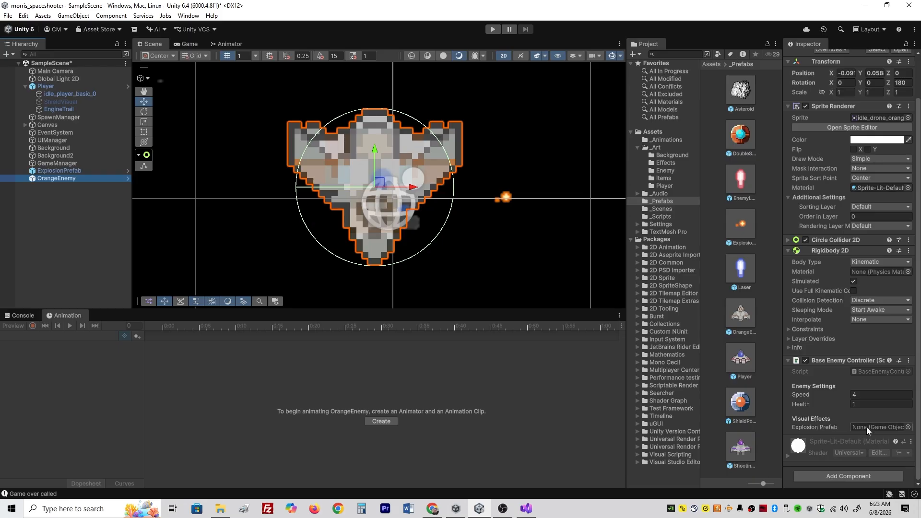
pyautogui.click(746, 229)
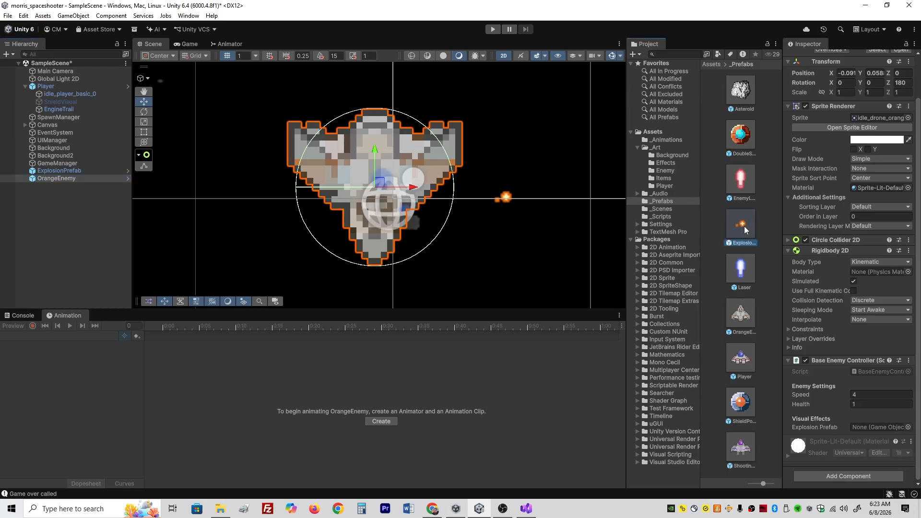
pyautogui.moveTo(746, 229); pyautogui.dragTo(872, 428)
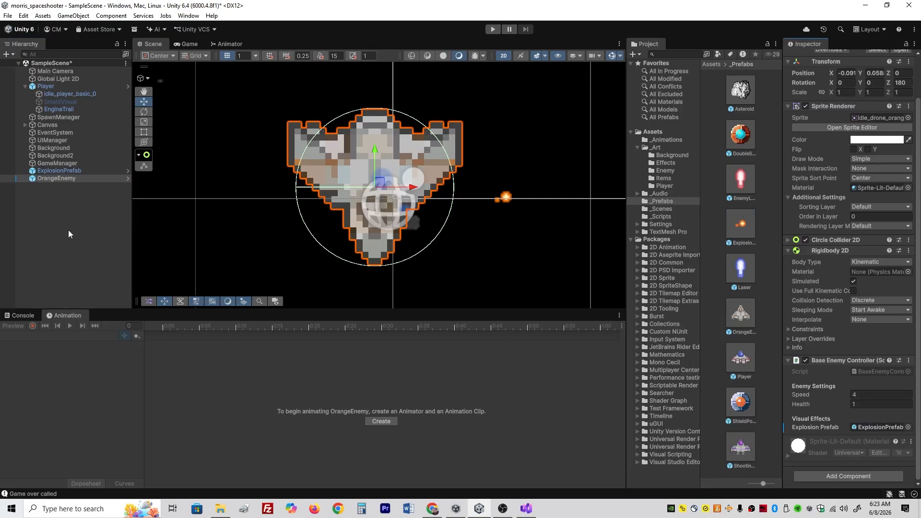
# - Apply all of the OrangeEnemy instance's overrides to its prefab, and delete the instance from the scene
pyautogui.click(73, 179)
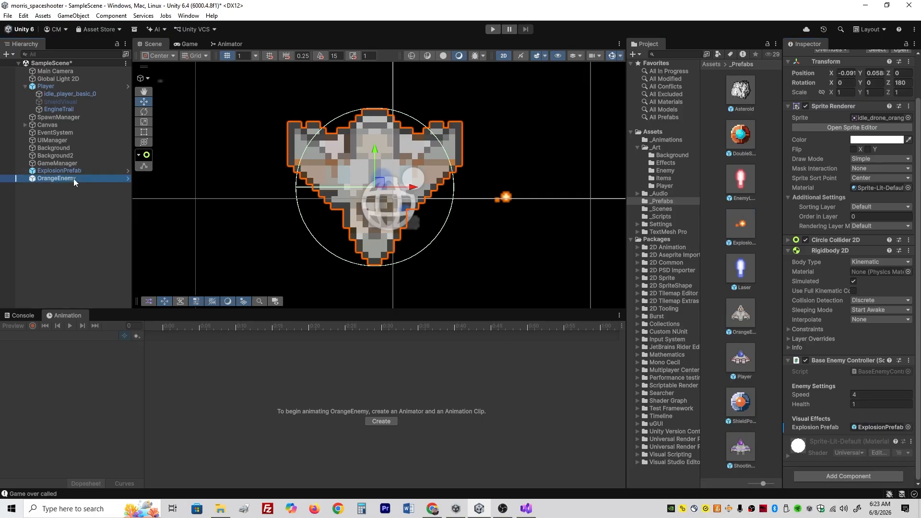
pyautogui.scroll(2, 835, 236)
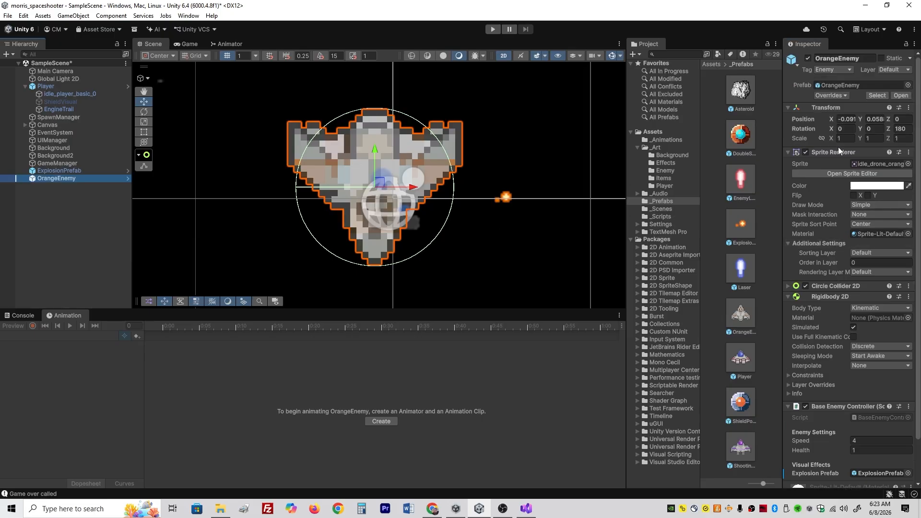
pyautogui.click(831, 96)
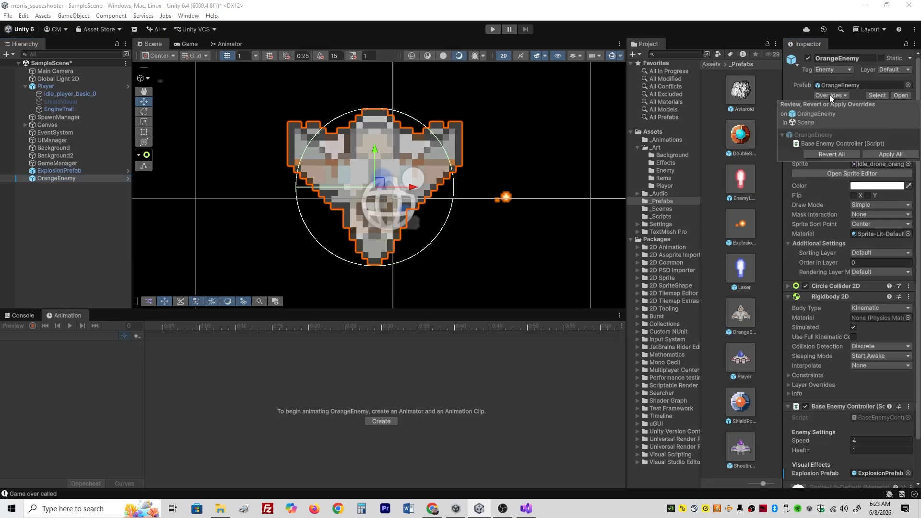
pyautogui.click(877, 156)
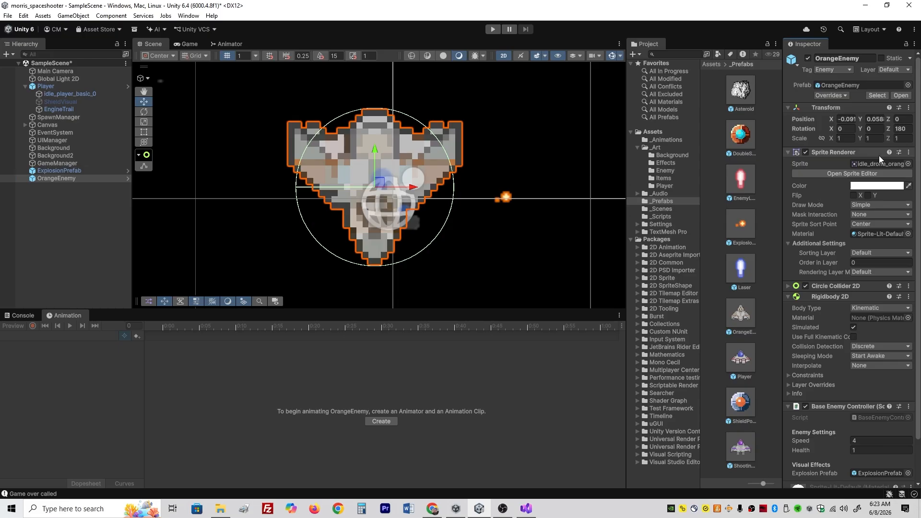
pyautogui.click(49, 201)
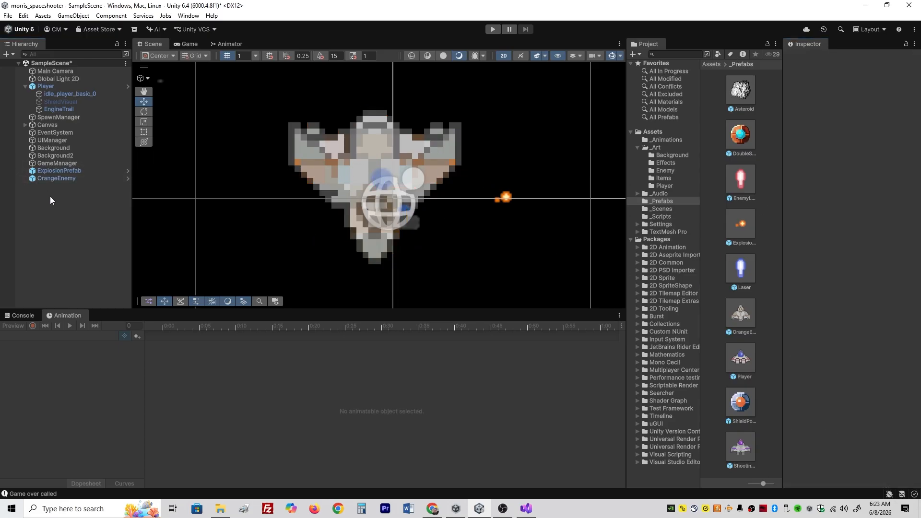
pyautogui.click(60, 179)
pyautogui.press('Delete')
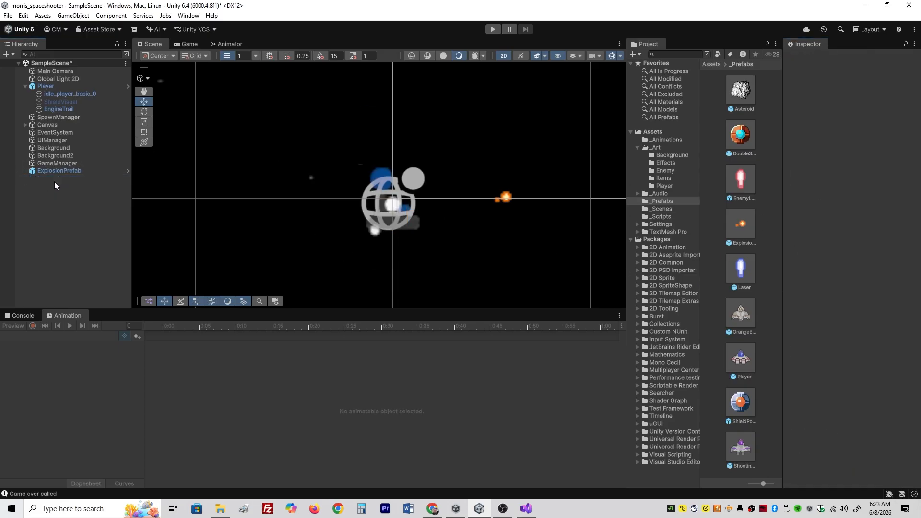
# - Check the Explosion Prefab reference on the OrangeEnemy prefab asset, and delete the ExplosionPrefab object from the scene
pyautogui.click(734, 313)
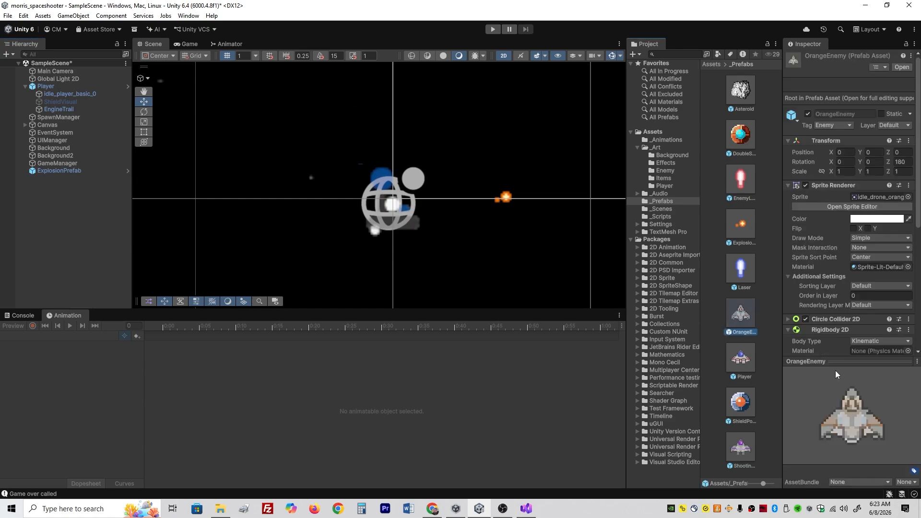
pyautogui.scroll(-5, 863, 290)
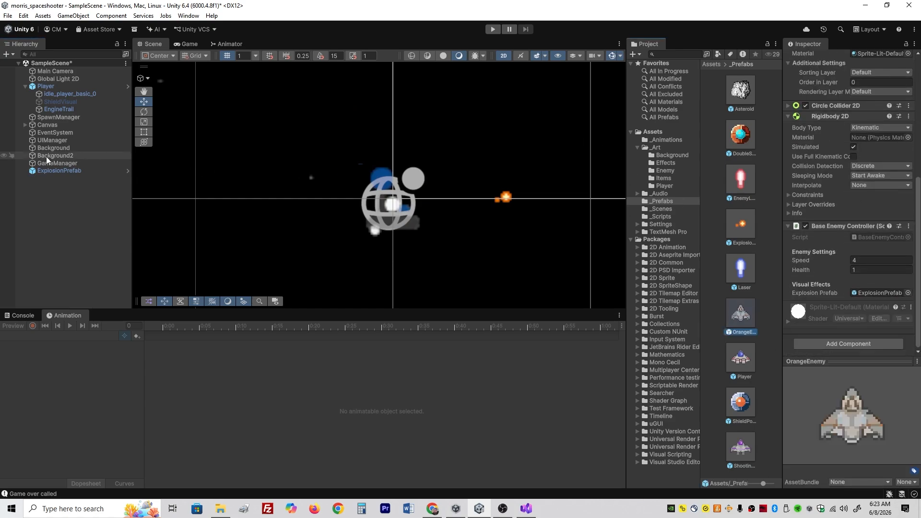
pyautogui.click(42, 171)
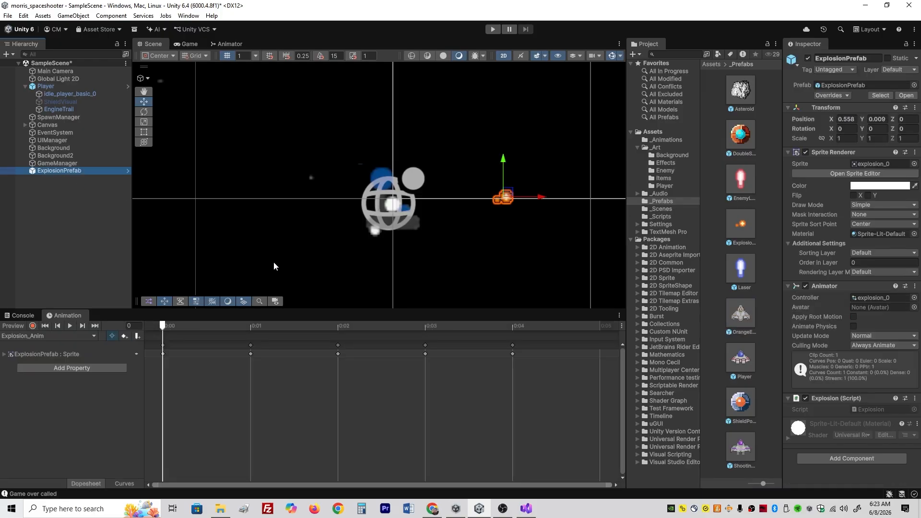
pyautogui.press('Delete')
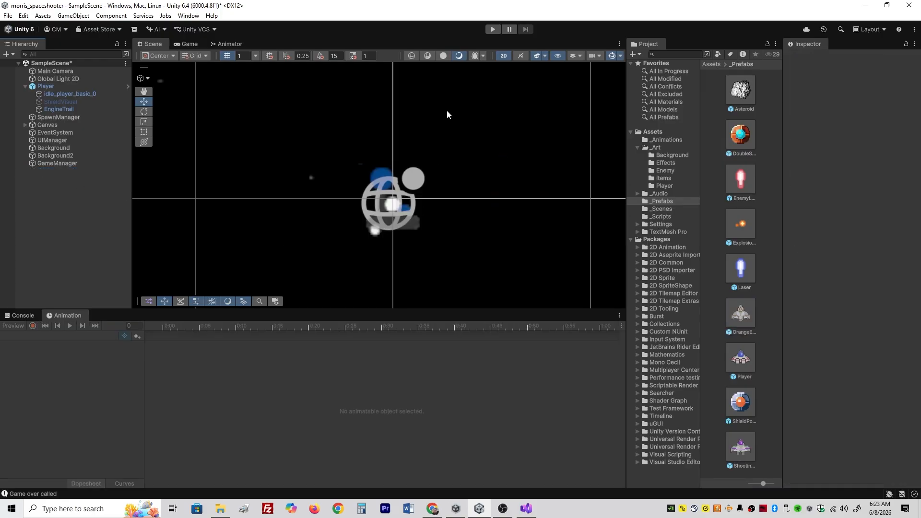
# - Playtest the game, steering the ship and shooting orange enemies to check the explosion effect
pyautogui.click(493, 30)
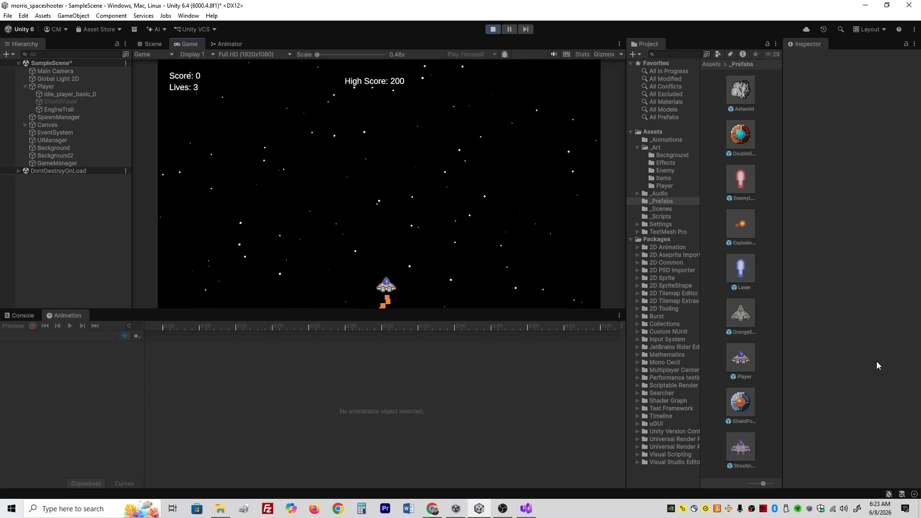
pyautogui.press('Left')
pyautogui.press('Up')
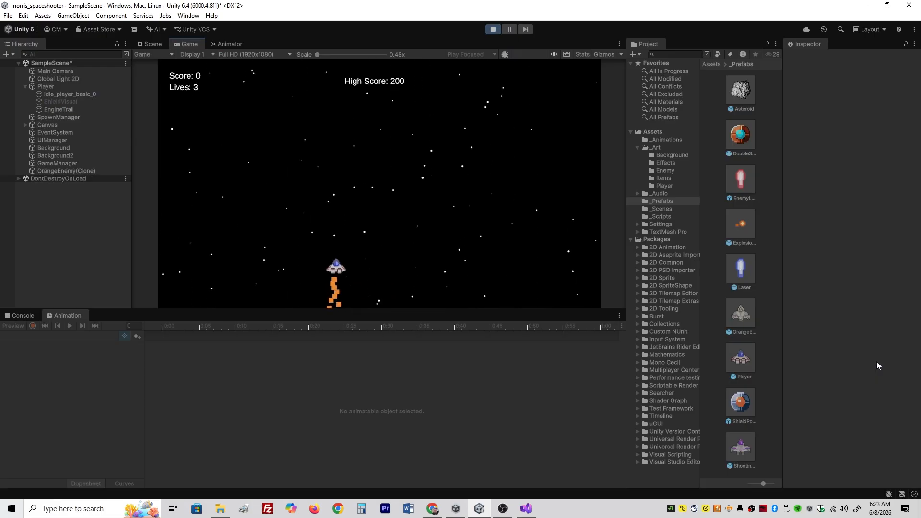
pyautogui.press('Left')
pyautogui.press('space')
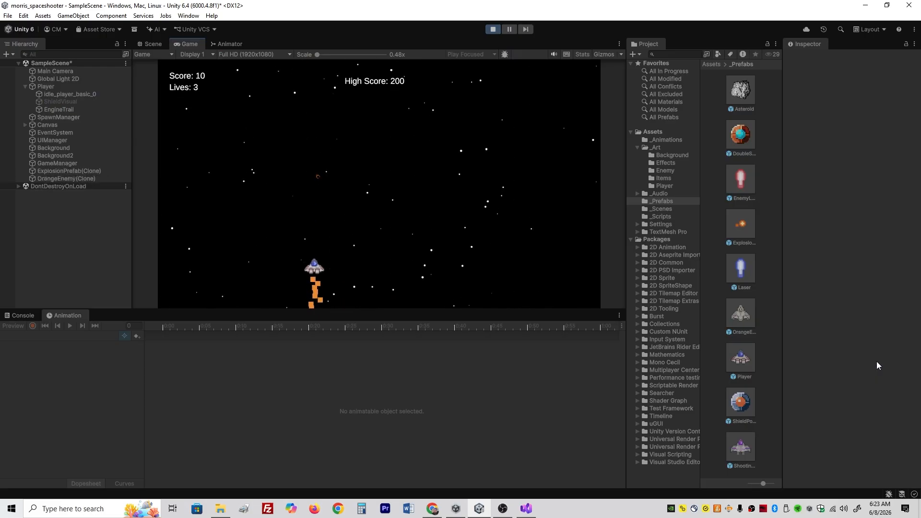
pyautogui.press('Left')
pyautogui.press('space')
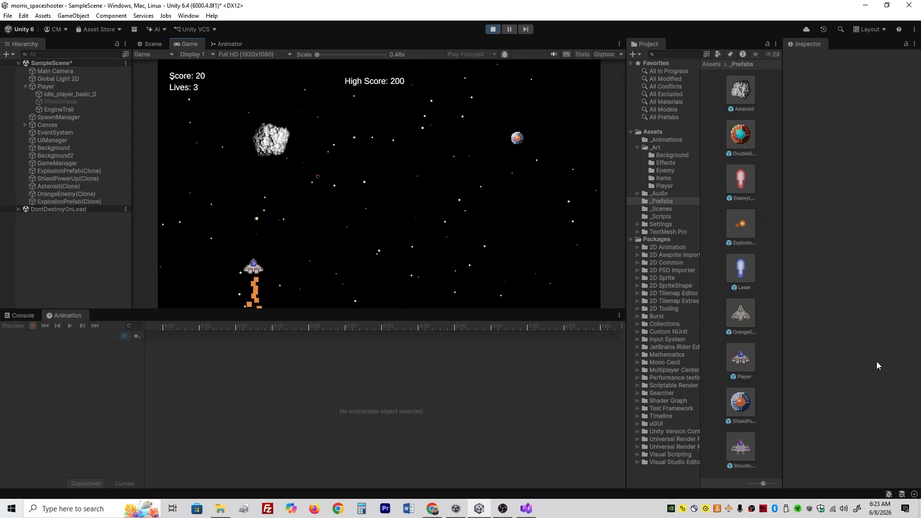
pyautogui.press('Right')
pyautogui.press('Right')
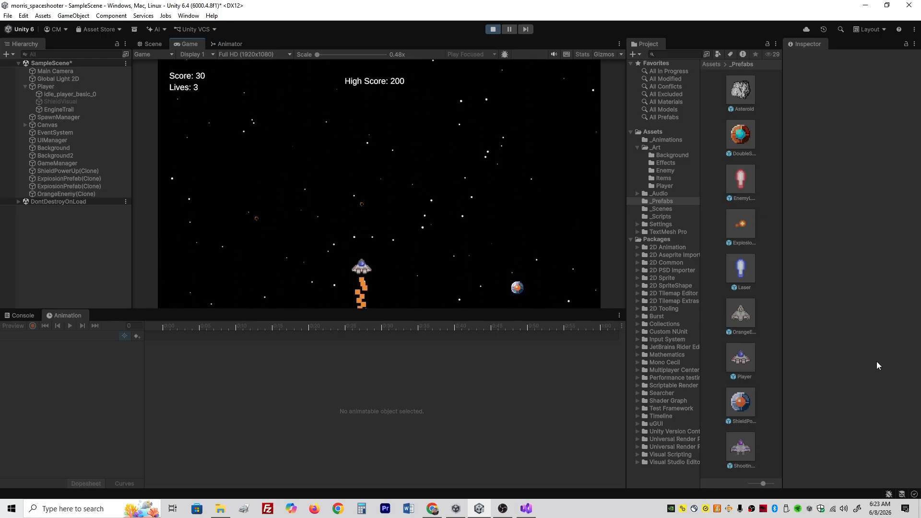
pyautogui.press('Left')
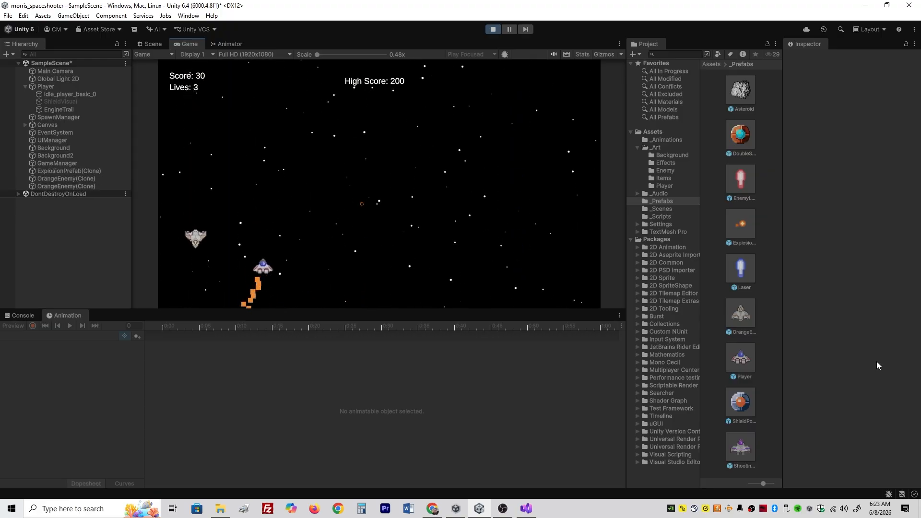
pyautogui.press('Right')
pyautogui.press('Left')
pyautogui.press('space')
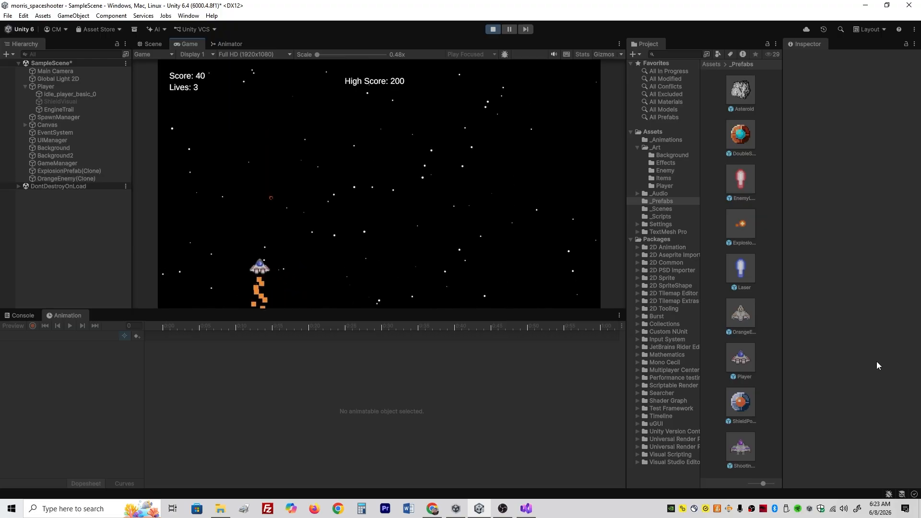
pyautogui.press('Right')
pyautogui.press('Right')
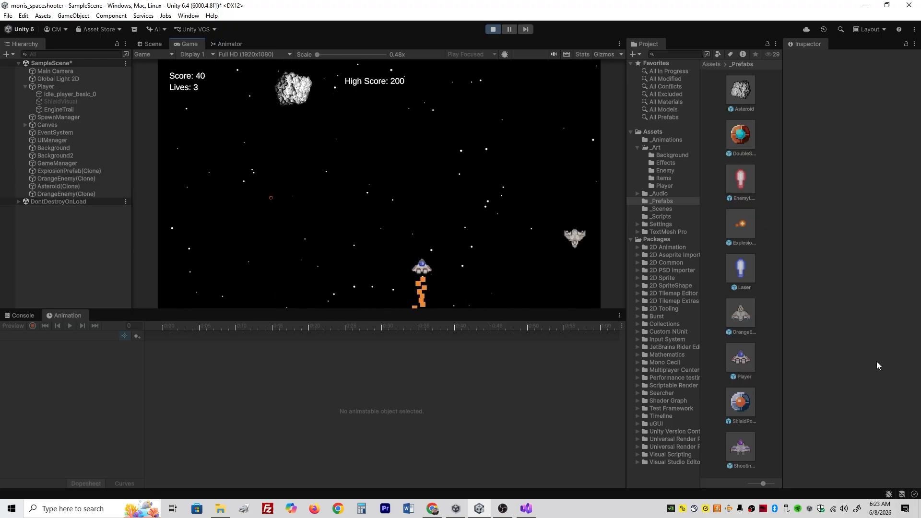
pyautogui.press('Left')
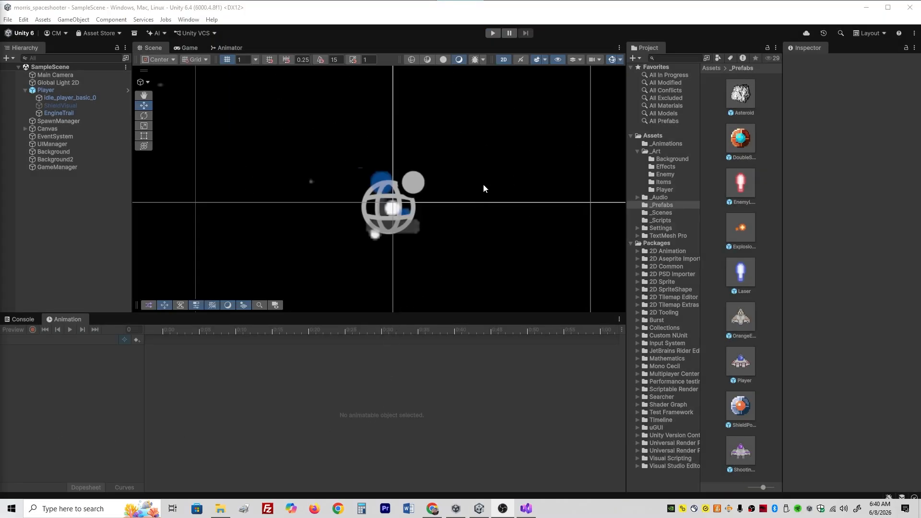
# - Set the explosion texture in _Art/Effects to 32 pixels per unit with Point (no filter) filtering, and apply the import settings
pyautogui.click(740, 240)
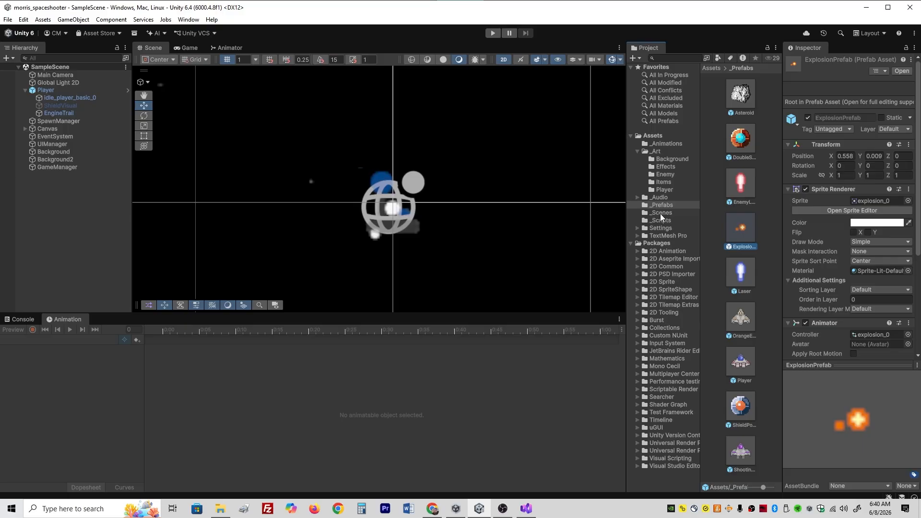
pyautogui.click(665, 166)
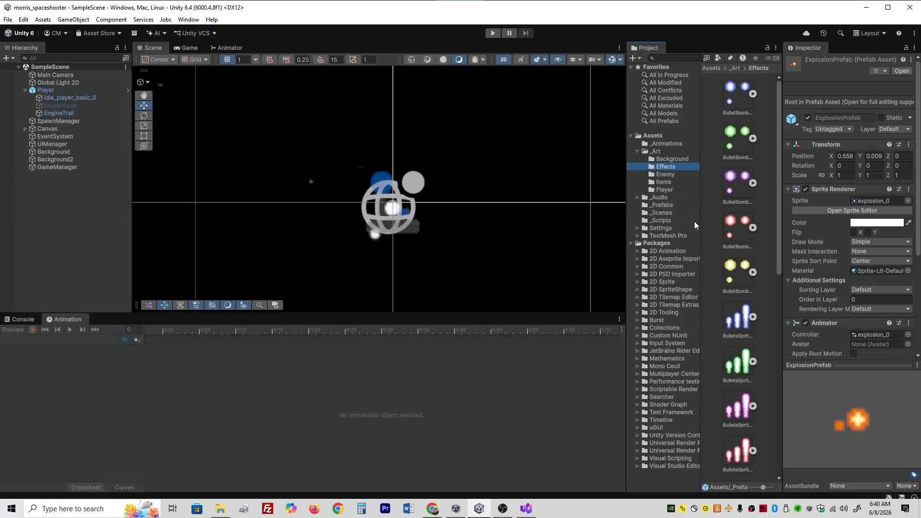
pyautogui.scroll(-5, 744, 316)
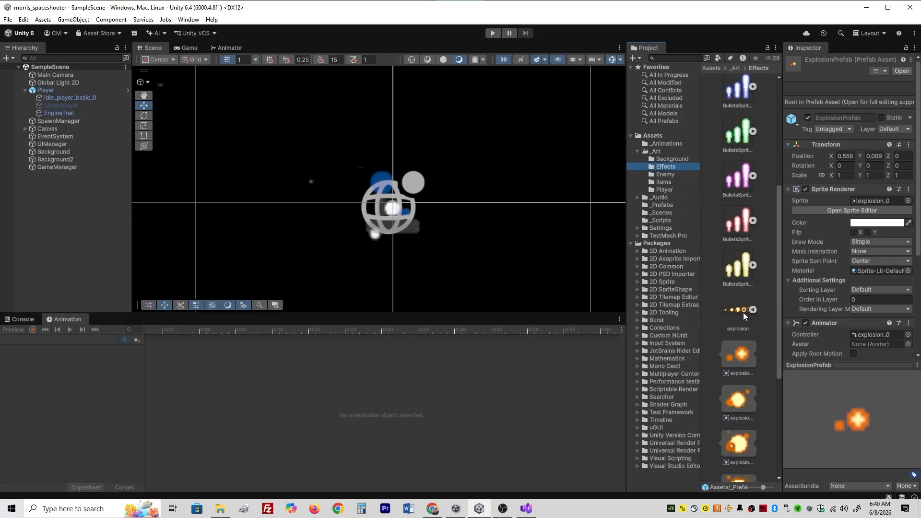
pyautogui.click(743, 312)
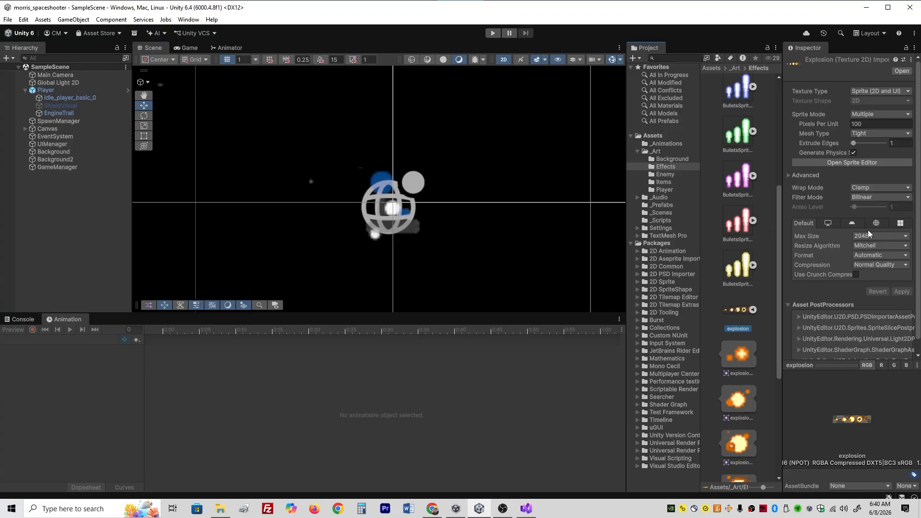
pyautogui.click(867, 123)
pyautogui.write('32')
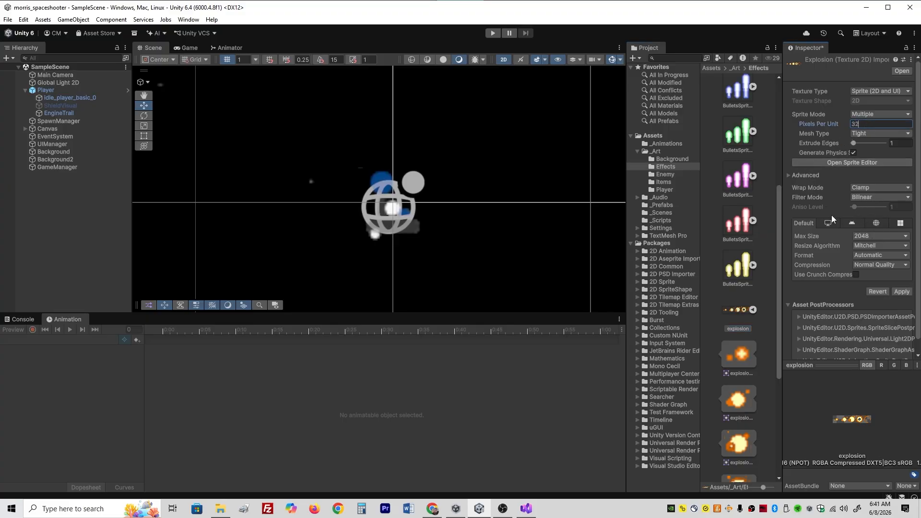
pyautogui.click(862, 198)
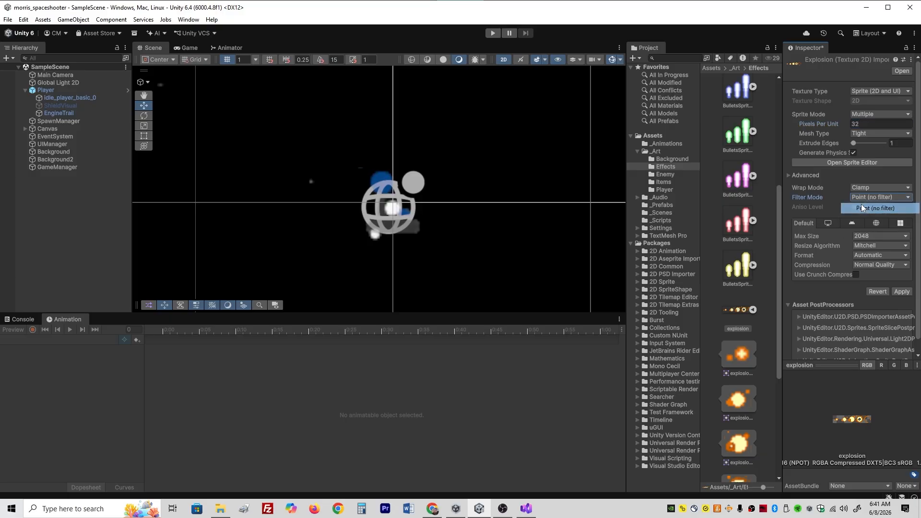
pyautogui.click(864, 207)
pyautogui.click(902, 292)
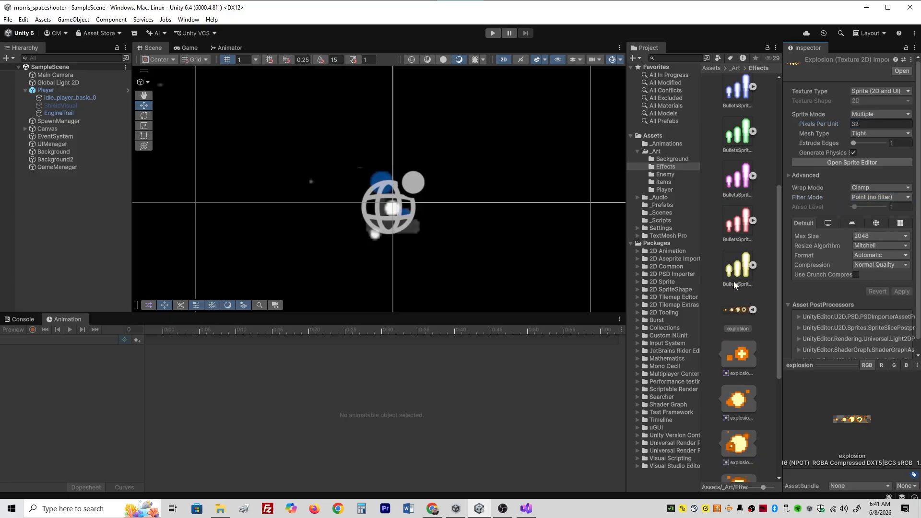
# - Playtest the game, steering the ship and shooting an enemy to check the explosion with its new import settings
pyautogui.click(492, 32)
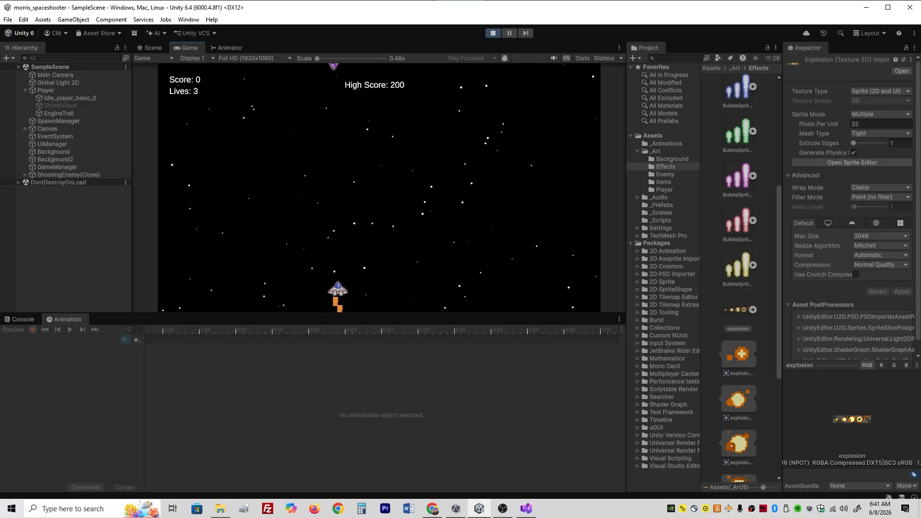
pyautogui.press('d')
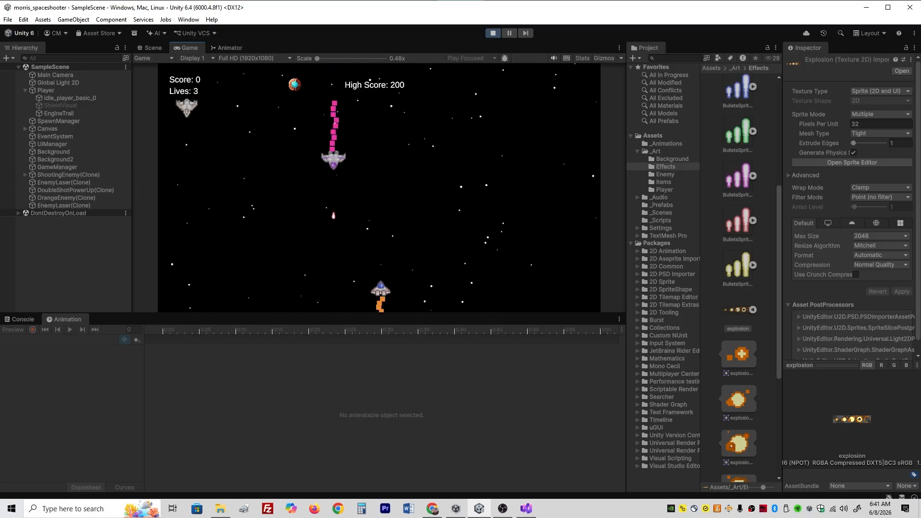
pyautogui.press('a')
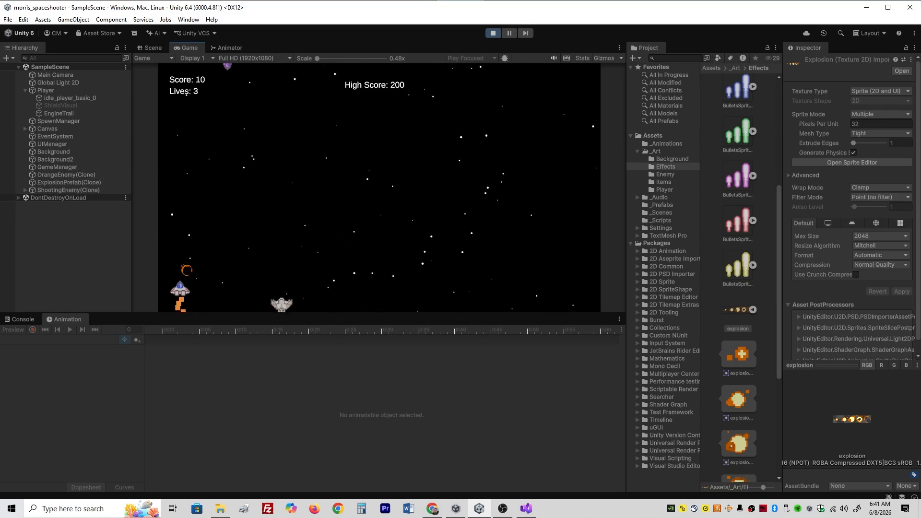
pyautogui.click(492, 32)
# - Switch to Visual Studio, set the Destroy delay in the Start method of Explosion.cs to .5f, and save the script
pyautogui.click(526, 508)
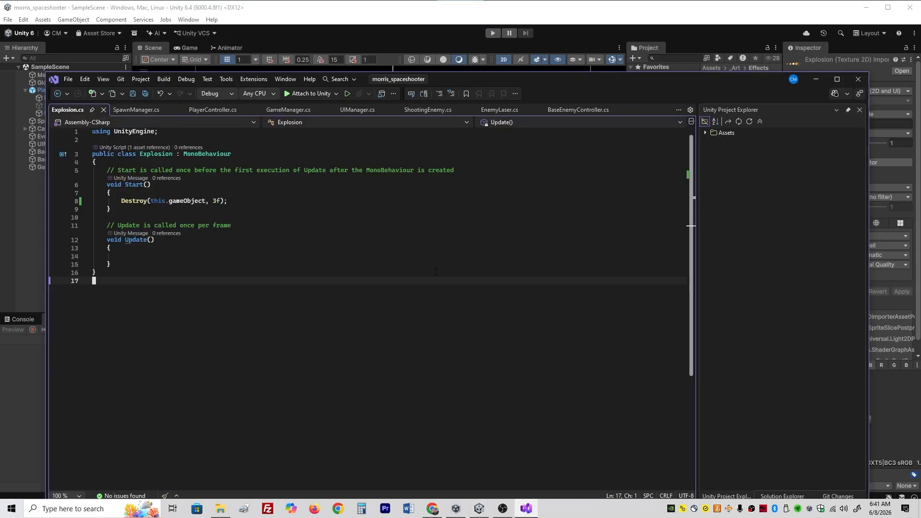
pyautogui.click(215, 202)
pyautogui.press('BackSpace')
pyautogui.write('.5')
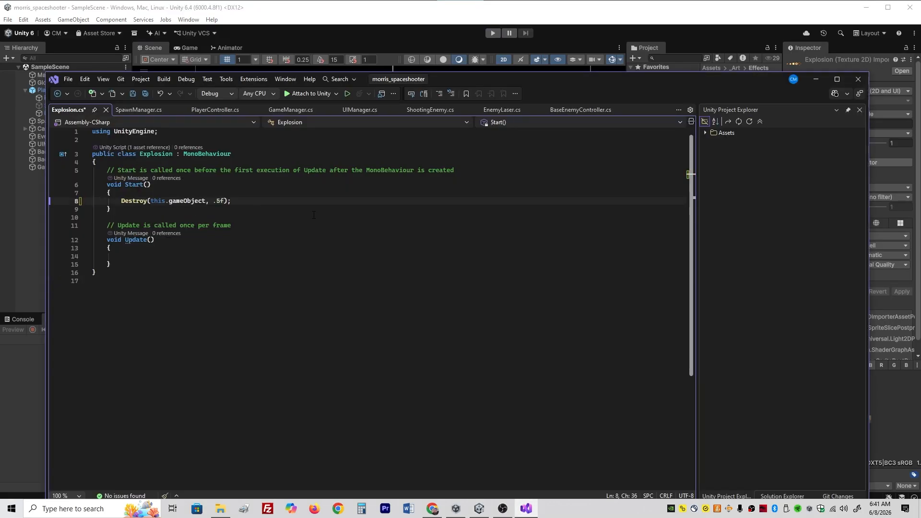
pyautogui.hotkey('ctrl', 's')
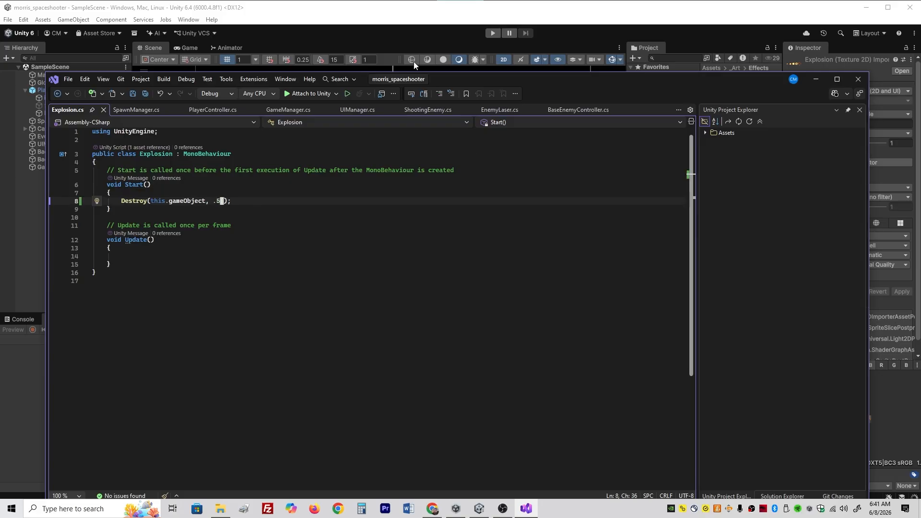
# - Return to Unity and playtest the game, steering the ship and shooting an enemy to check the shortened explosion lifetime
pyautogui.hotkey('alt', 'Tab')
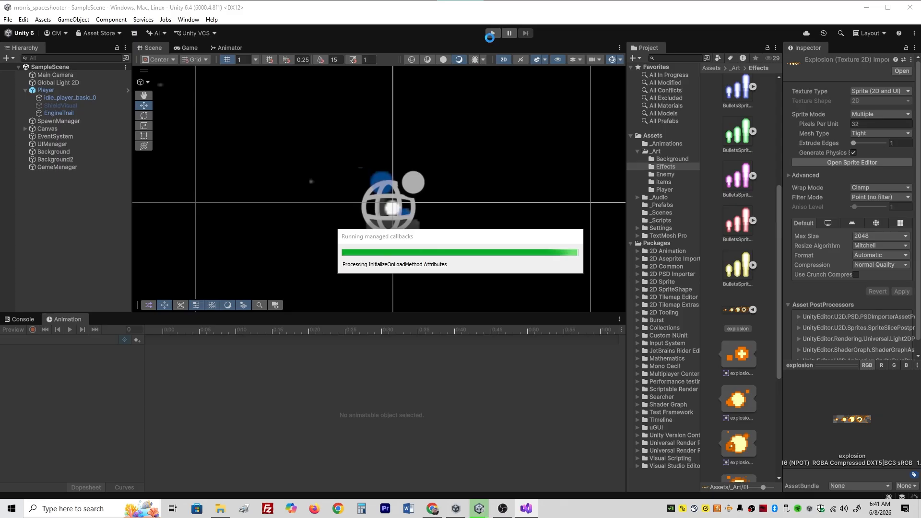
pyautogui.click(491, 33)
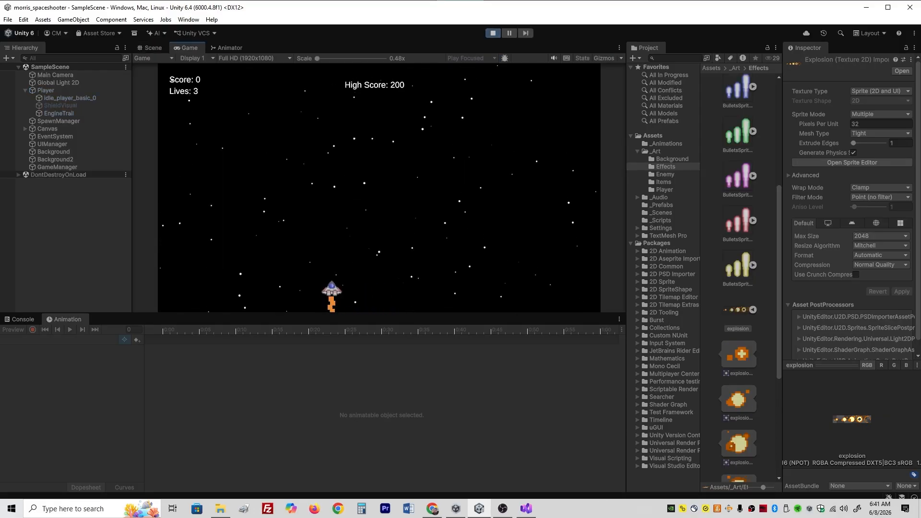
pyautogui.press('a')
pyautogui.press('a')
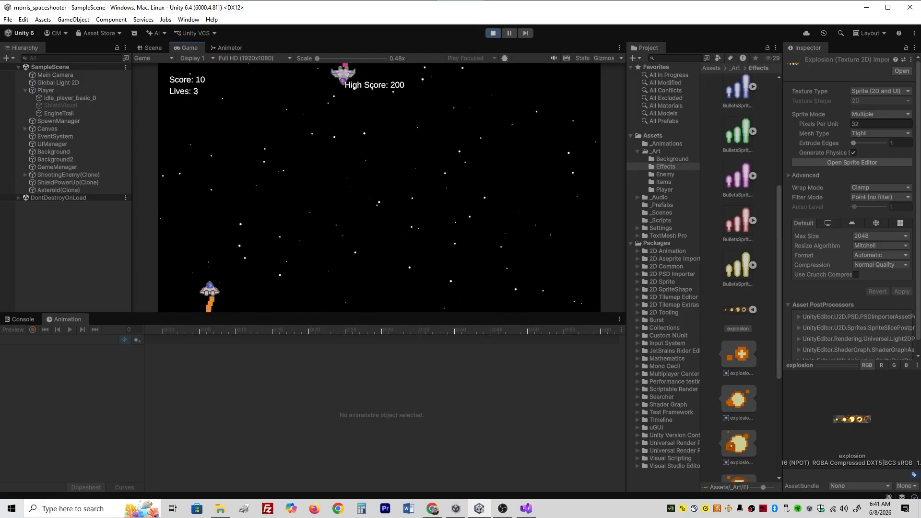
pyautogui.hotkey('ctrl', 'p')
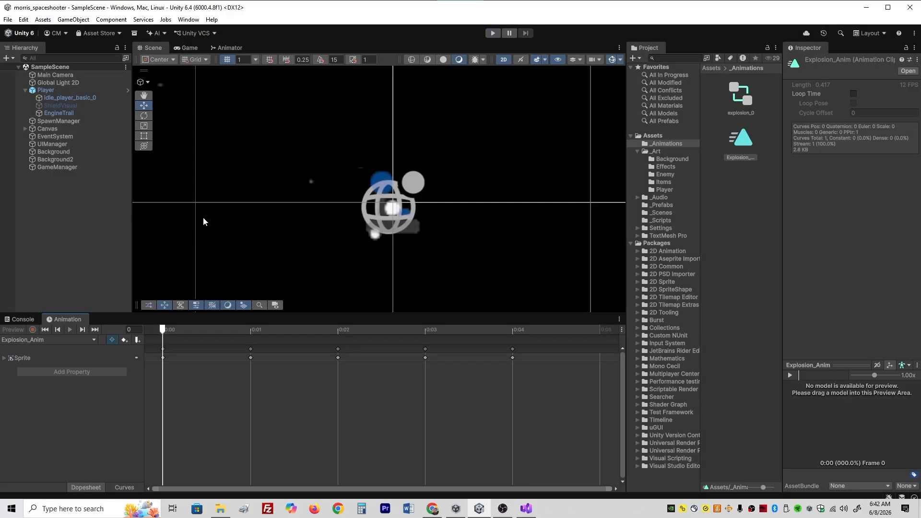